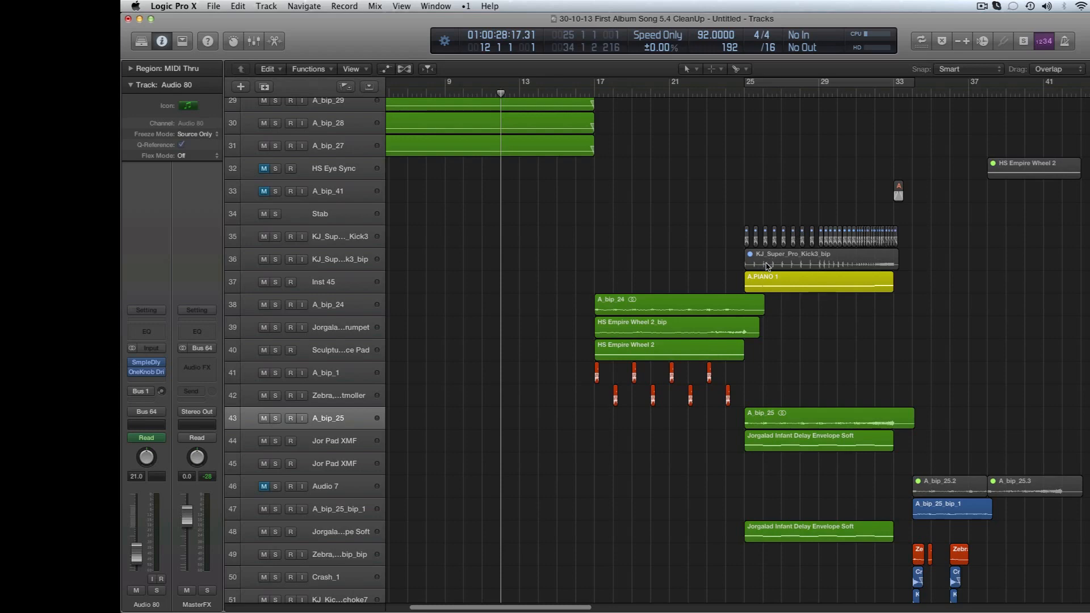
Step: Look through the arrangement's tracks around bars 17 to 33 and place the playhead at bar 15
scroll(765, 267, "down", 4)
scroll(765, 266, "down", 2)
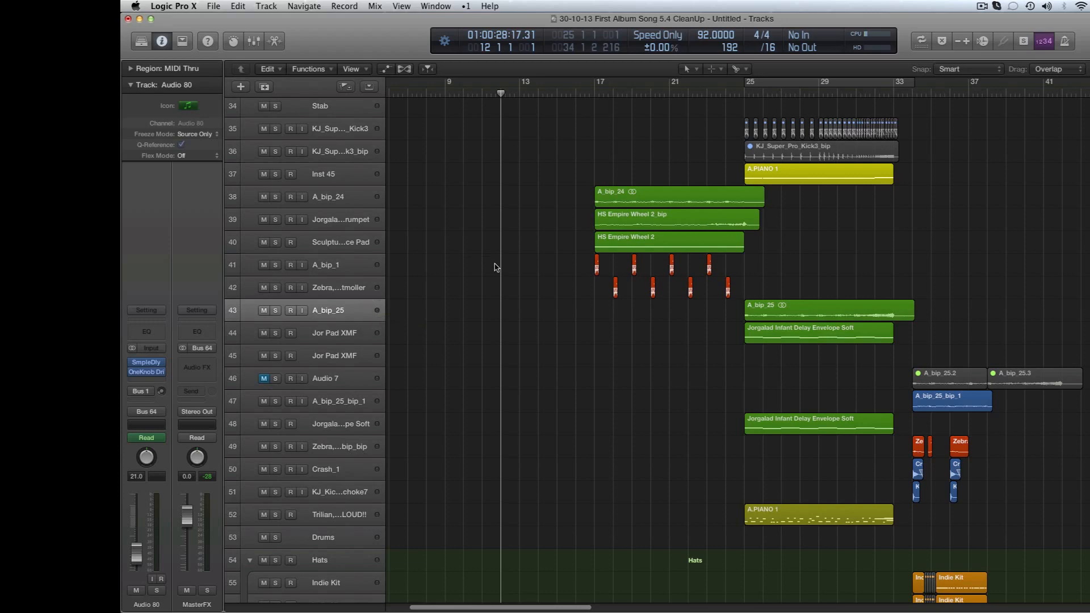
scroll(497, 264, "up", 5)
scroll(602, 205, "up", 2)
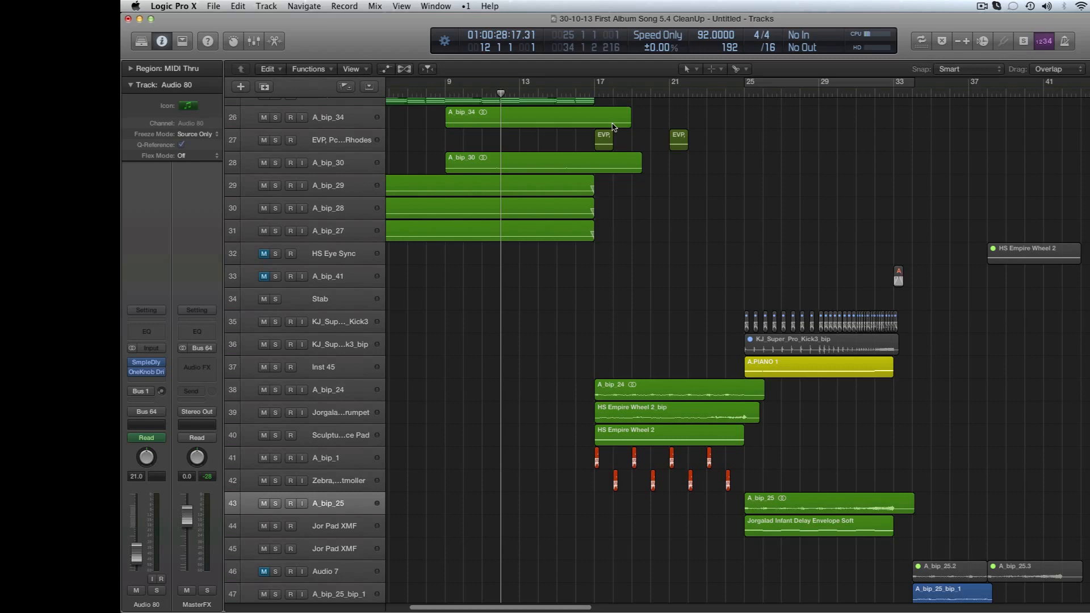
scroll(608, 148, "down", 1)
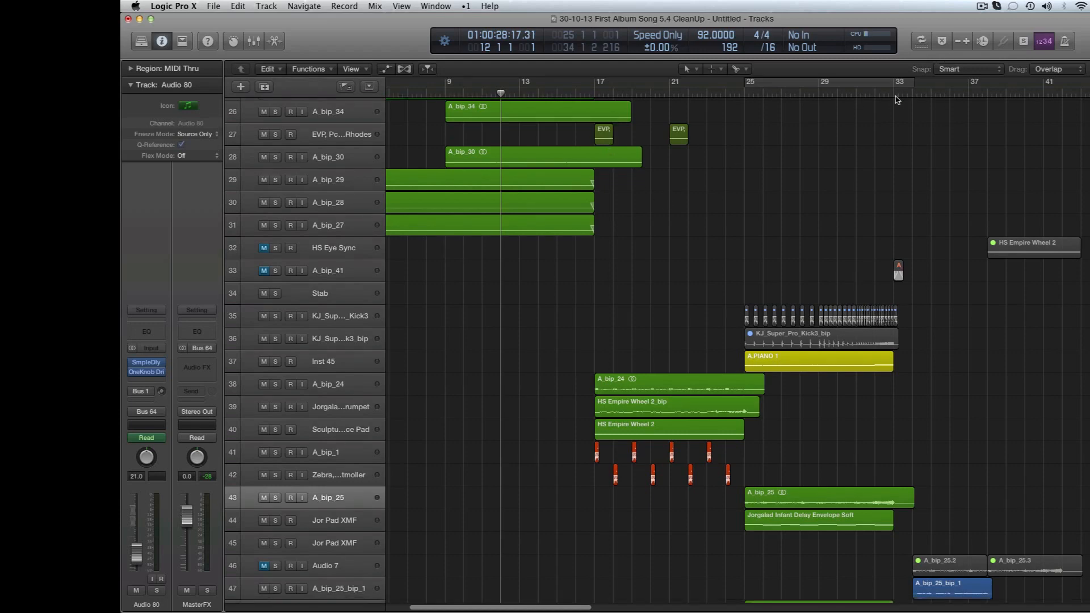
scroll(896, 100, "down", 3)
left_click(555, 96)
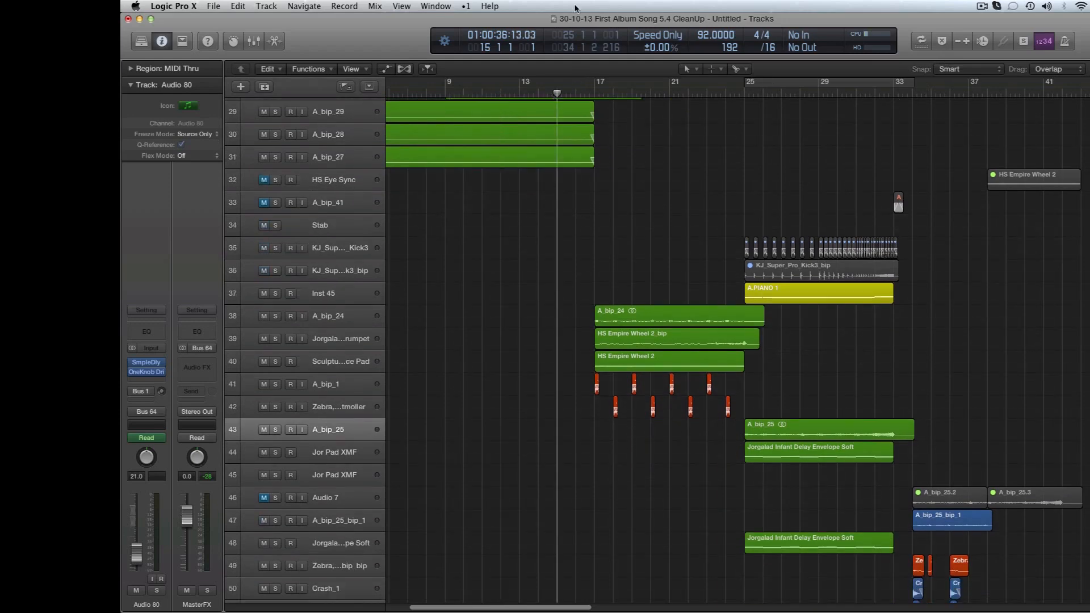
scroll(671, 249, "down", 5)
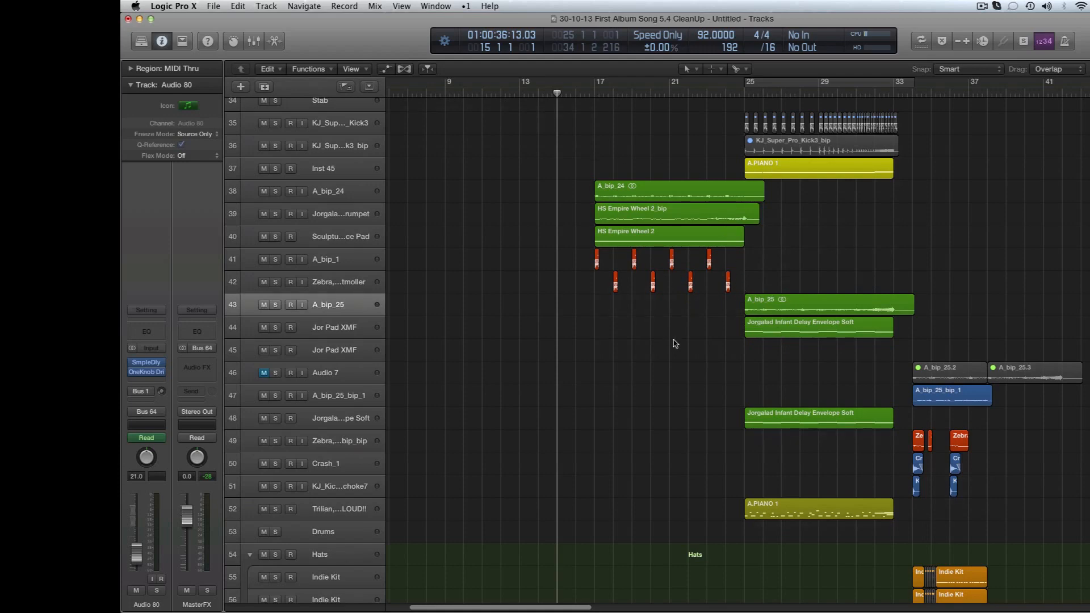
Step: Play the song from bar 15 with a raised system volume while following the regions along the timeline
scroll(675, 344, "up", 1)
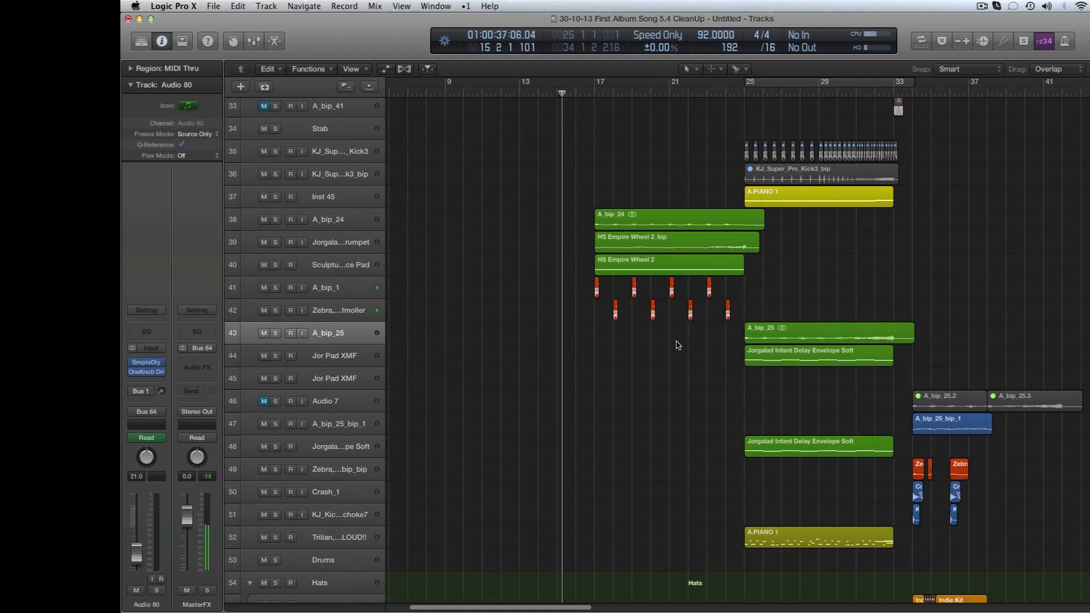
scroll(675, 344, "up", 1)
scroll(675, 343, "up", 4)
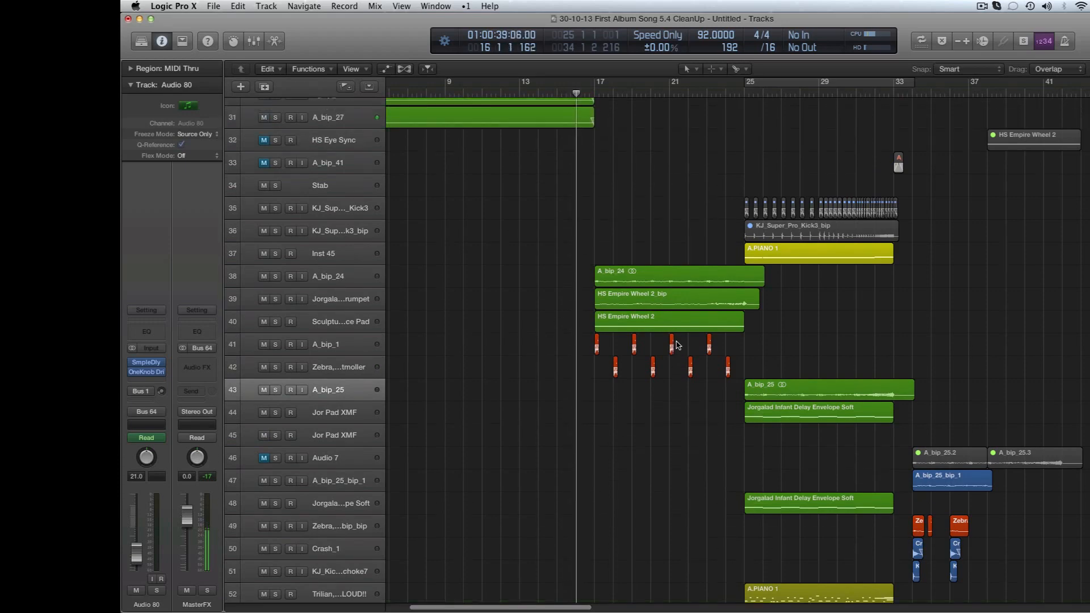
key("XF86AudioRaiseVolume")
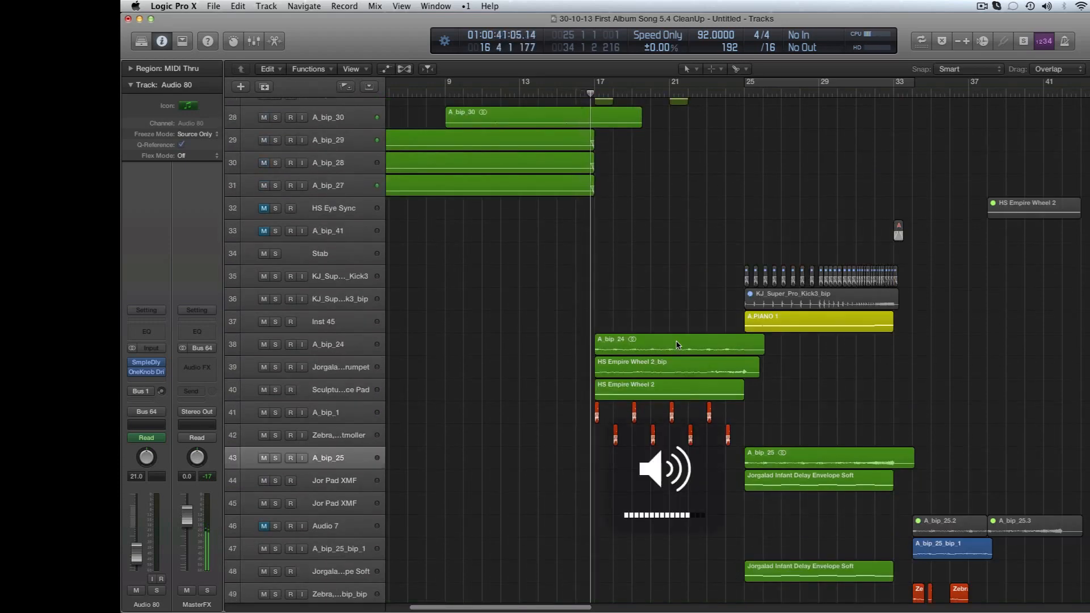
key("XF86AudioRaiseVolume")
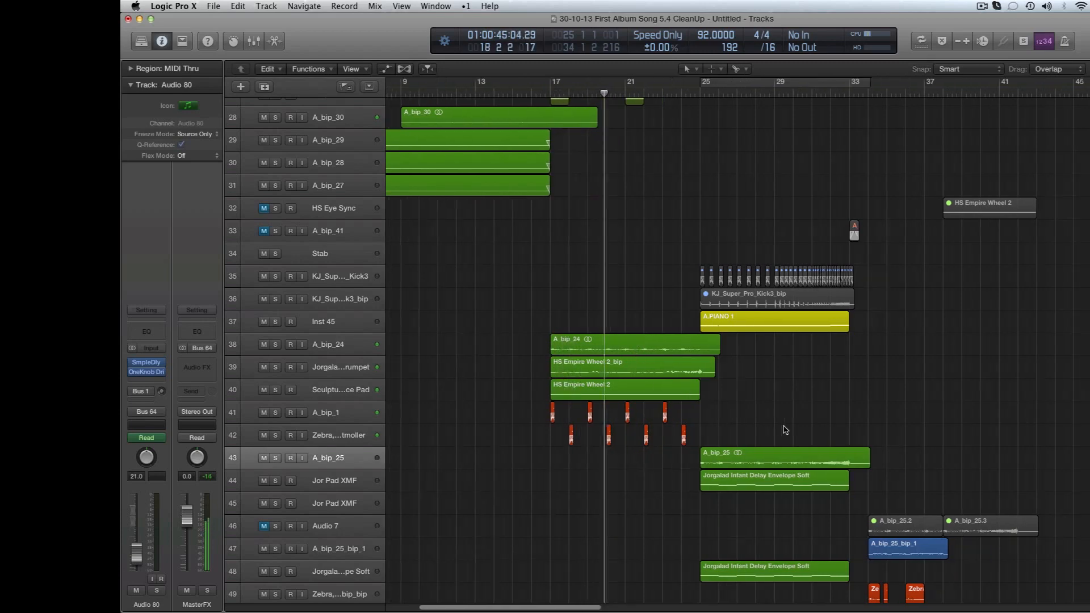
scroll(783, 429, "right", 5)
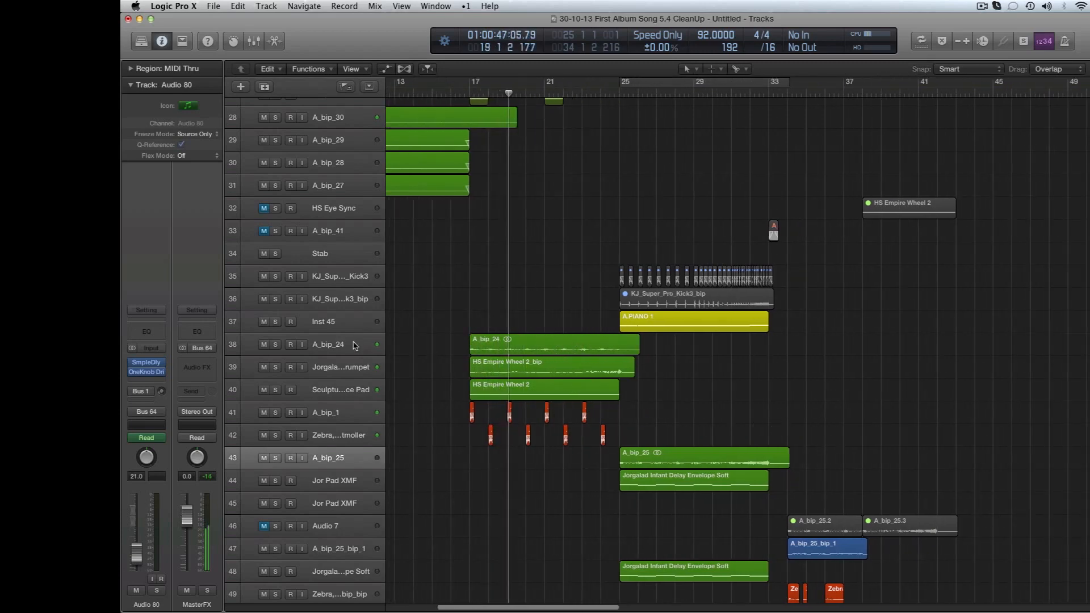
Step: Solo the A_bip_24 track briefly during playback to hear it alone, and unsolo it
left_click(283, 347)
left_click(276, 344)
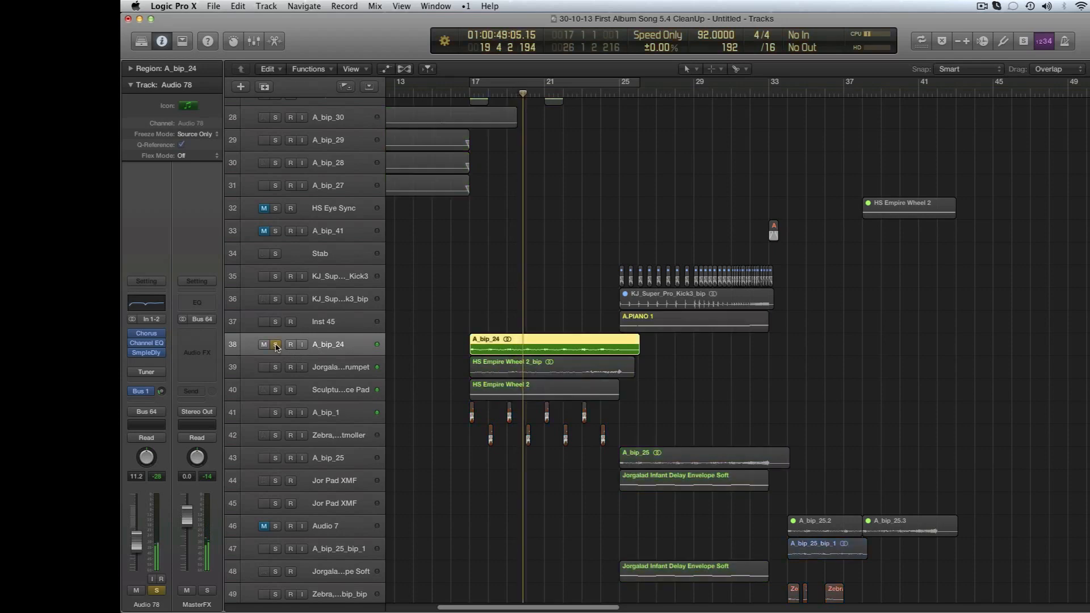
left_click(275, 344)
Step: Audition the Jor Pad XMF track 44 in solo during playback, unsolo it and raise its volume to about -12.6 dB
scroll(502, 435, "down", 1)
scroll(501, 435, "down", 3)
scroll(500, 437, "right", 3)
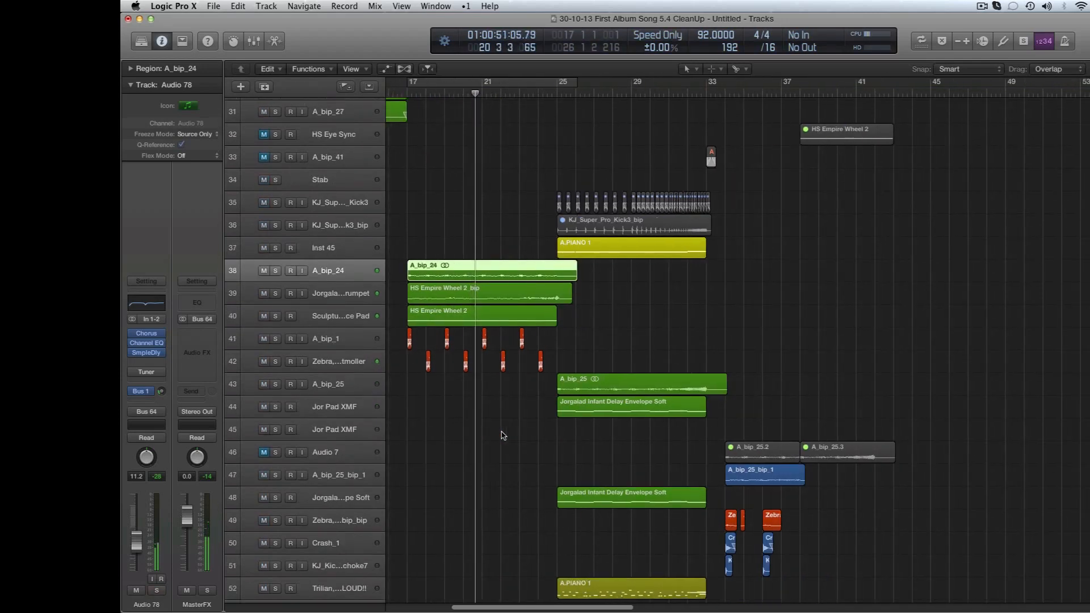
scroll(414, 455, "down", 3)
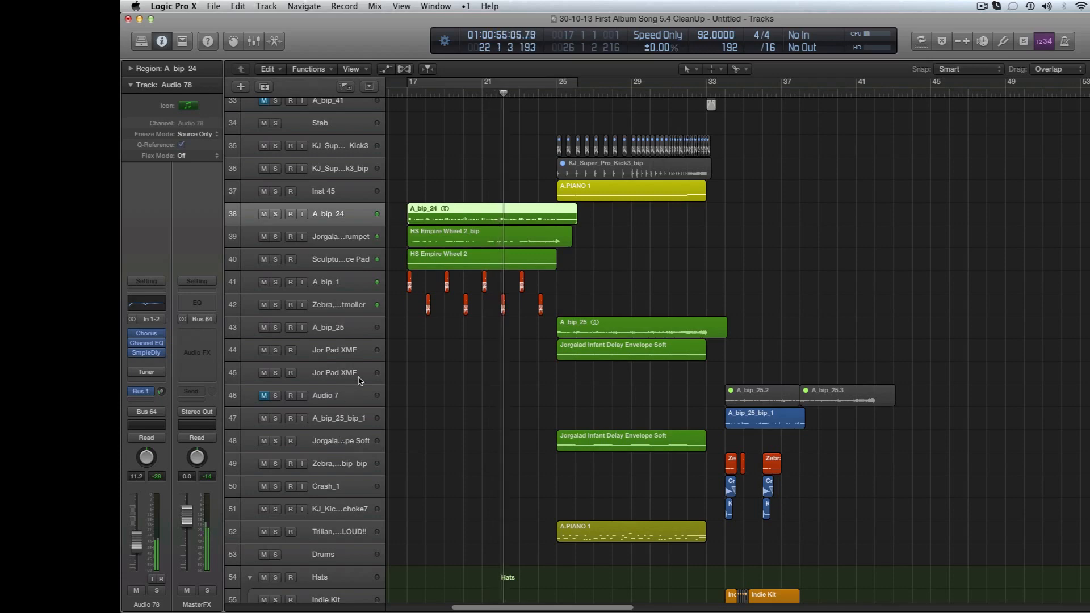
scroll(359, 374, "right", 2)
scroll(358, 373, "down", 1)
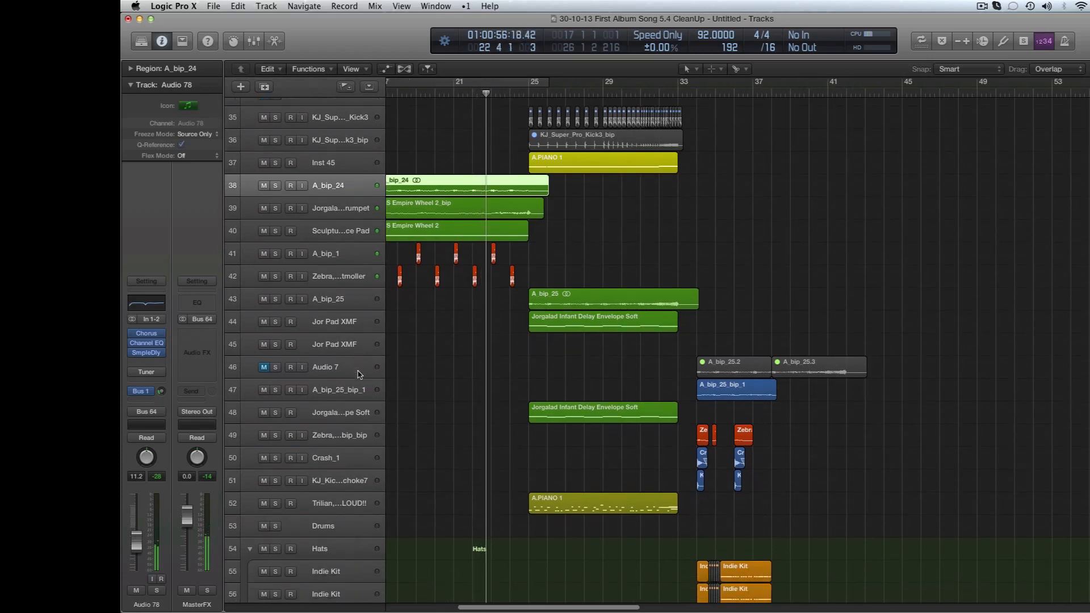
left_click(336, 303)
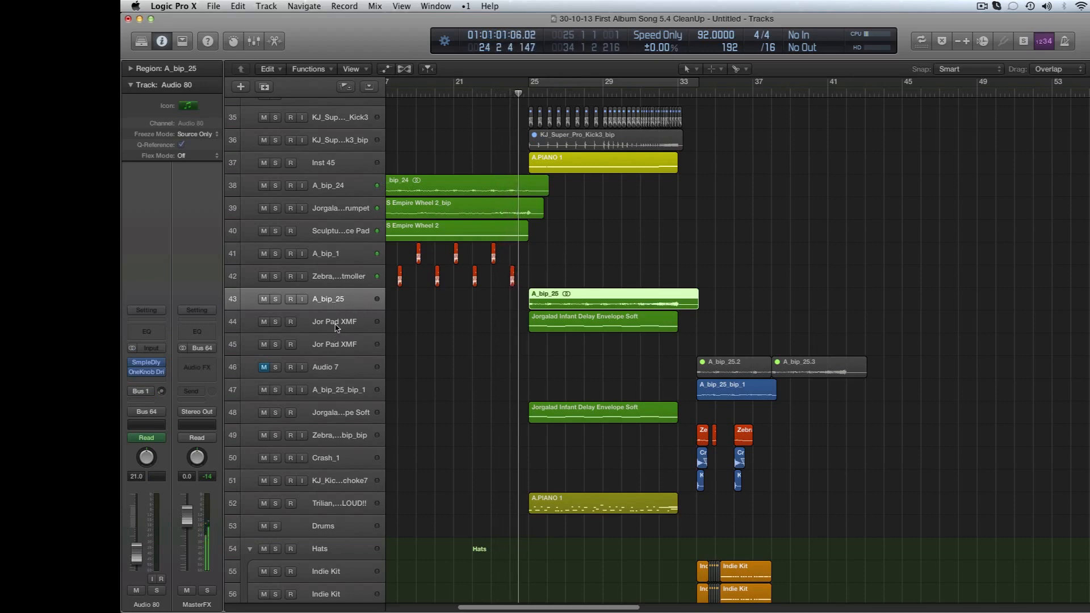
left_click(341, 322)
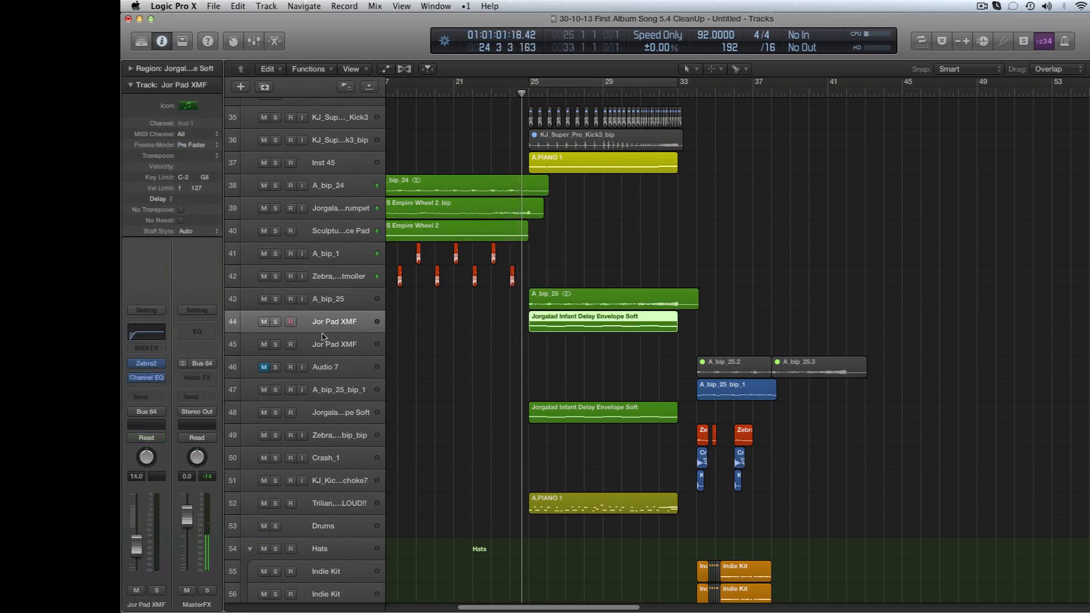
key("XF86AudioRaiseVolume")
left_click(275, 322)
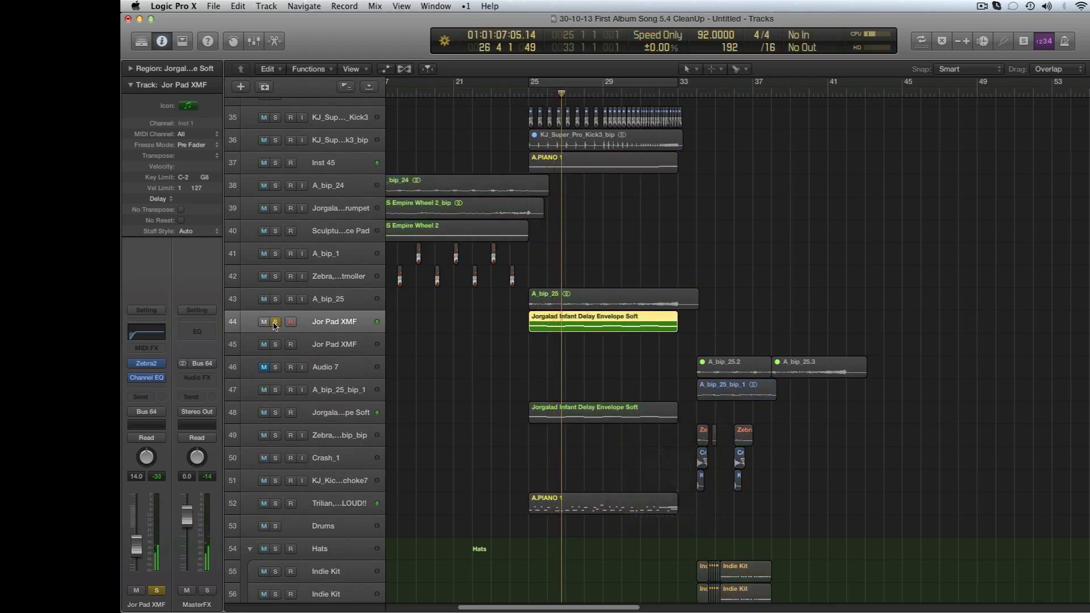
left_click(275, 321)
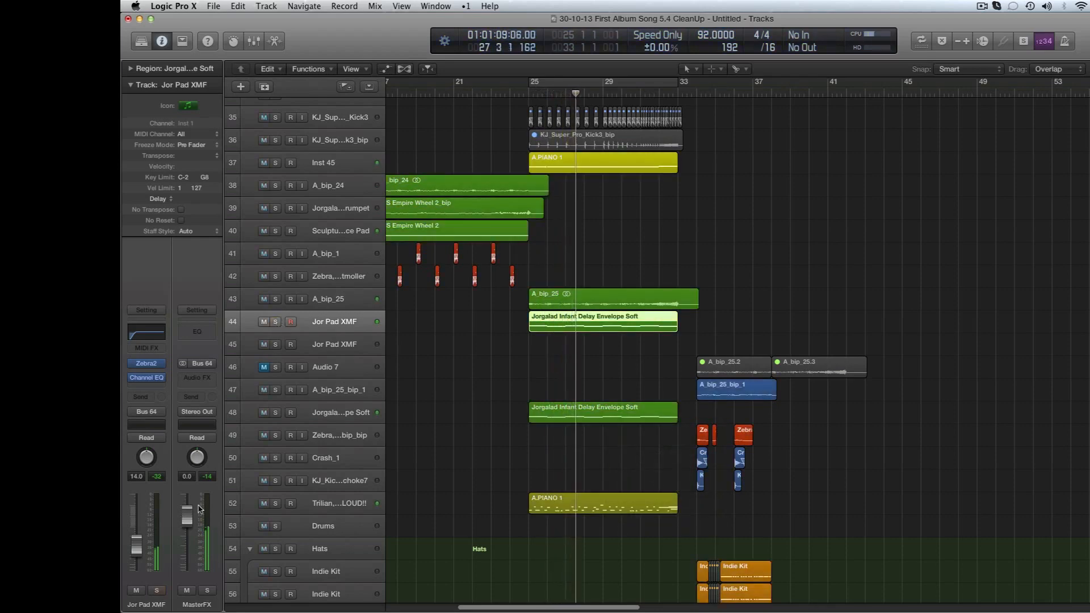
left_click_drag(137, 546, 141, 545)
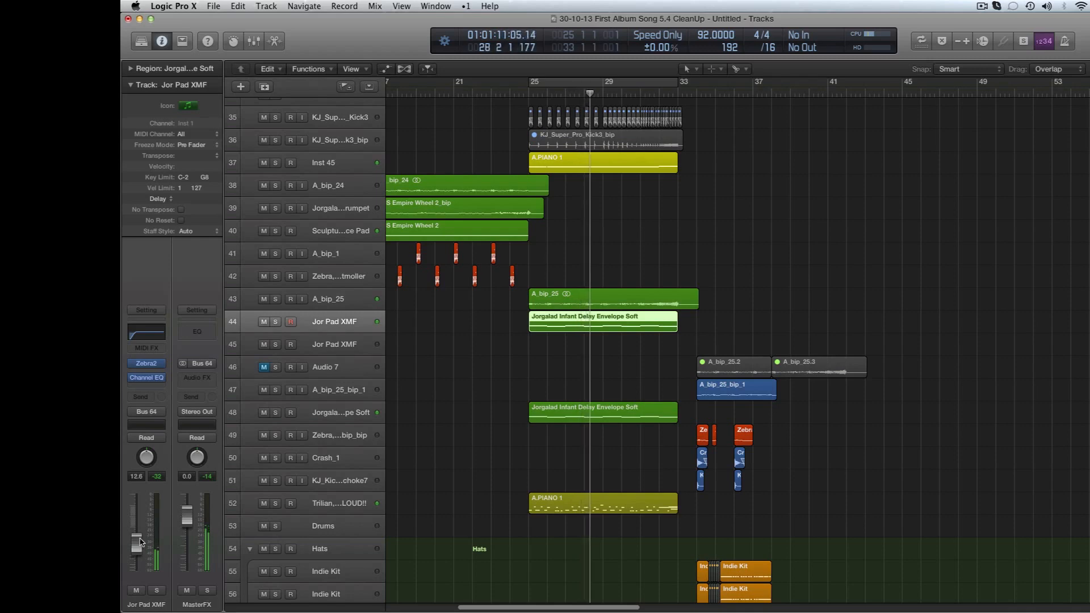
Step: Turn on cycling over bars 25 to 33 and play the Jor Pad XMF track soloed
scroll(445, 334, "up", 4)
scroll(442, 338, "up", 2)
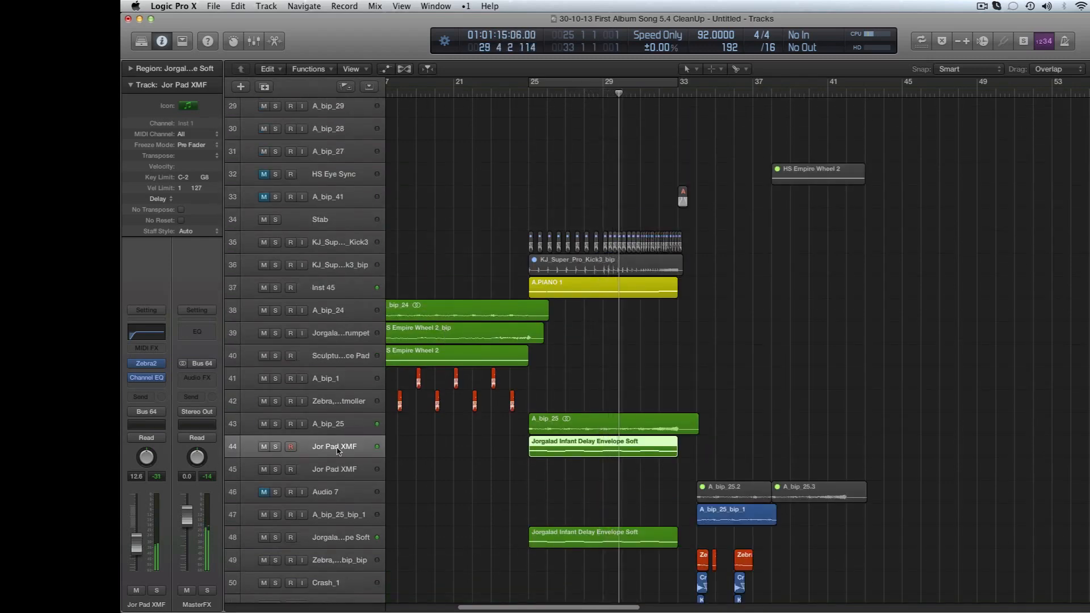
key("super+Left")
key("super+Left")
scroll(510, 338, "down", 7)
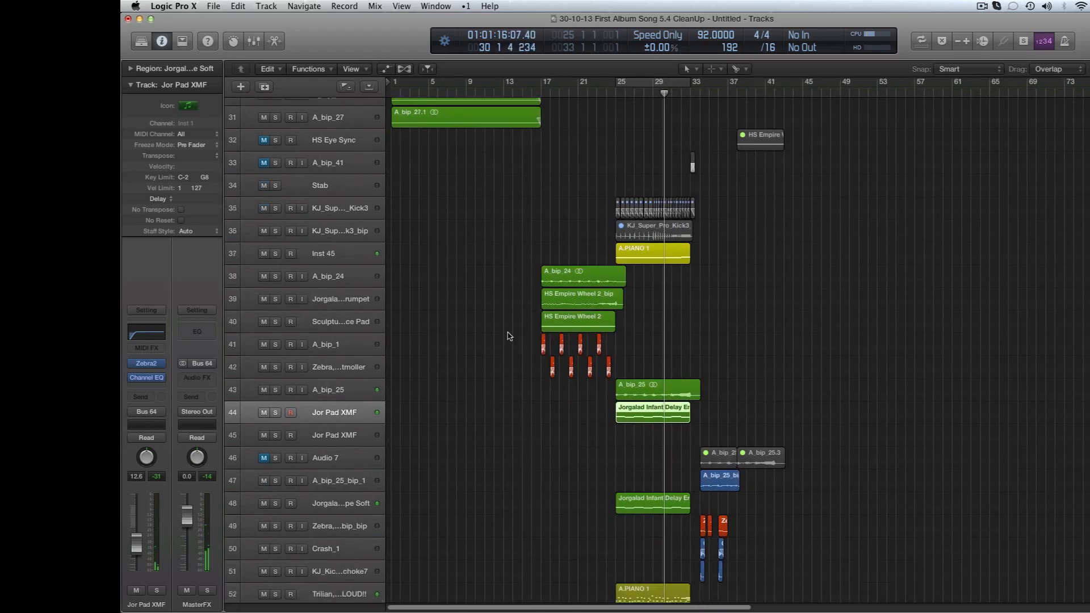
scroll(510, 338, "up", 1)
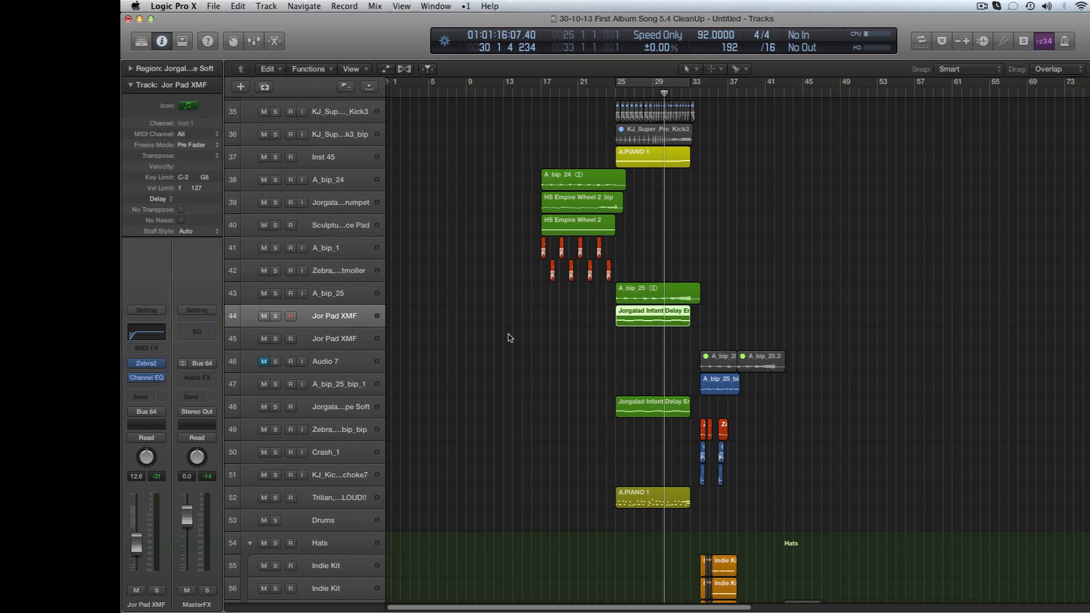
scroll(510, 338, "right", 4)
key("c")
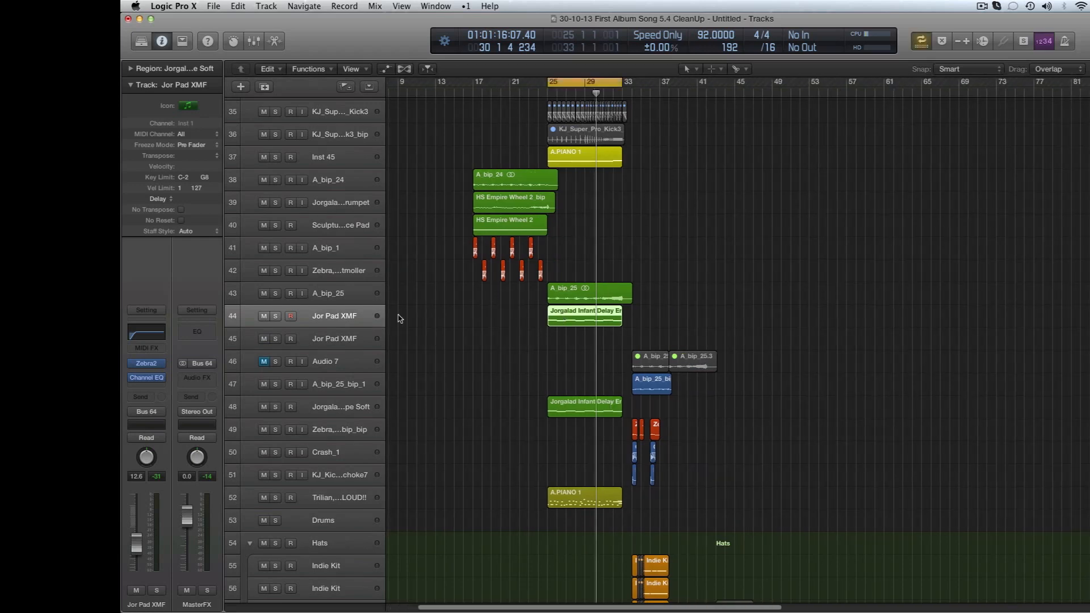
left_click(276, 317)
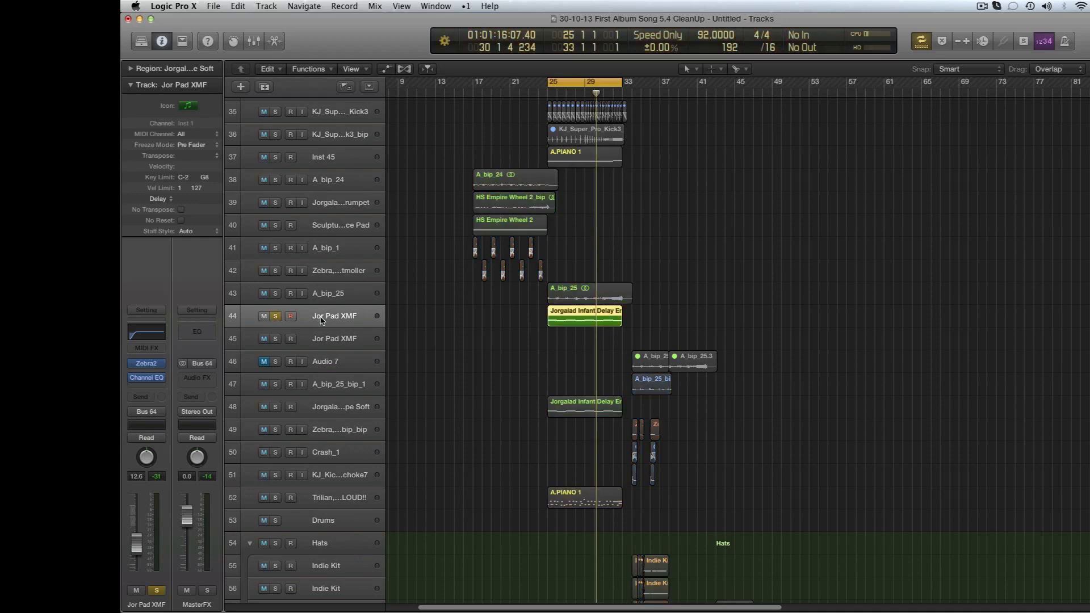
key("space")
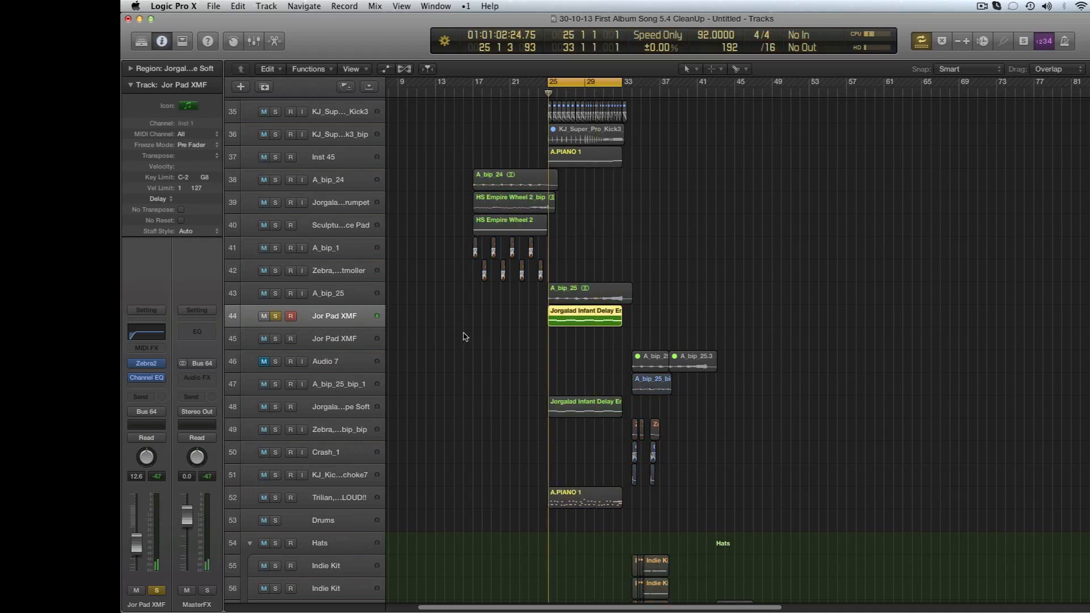
Step: Examine the Zebra2 synthesis modules of the Jor Pad XMF track, including the Comb1 type options, and close the instrument
key("super+Right")
key("super+Down")
key("super+Down")
key("super+Down")
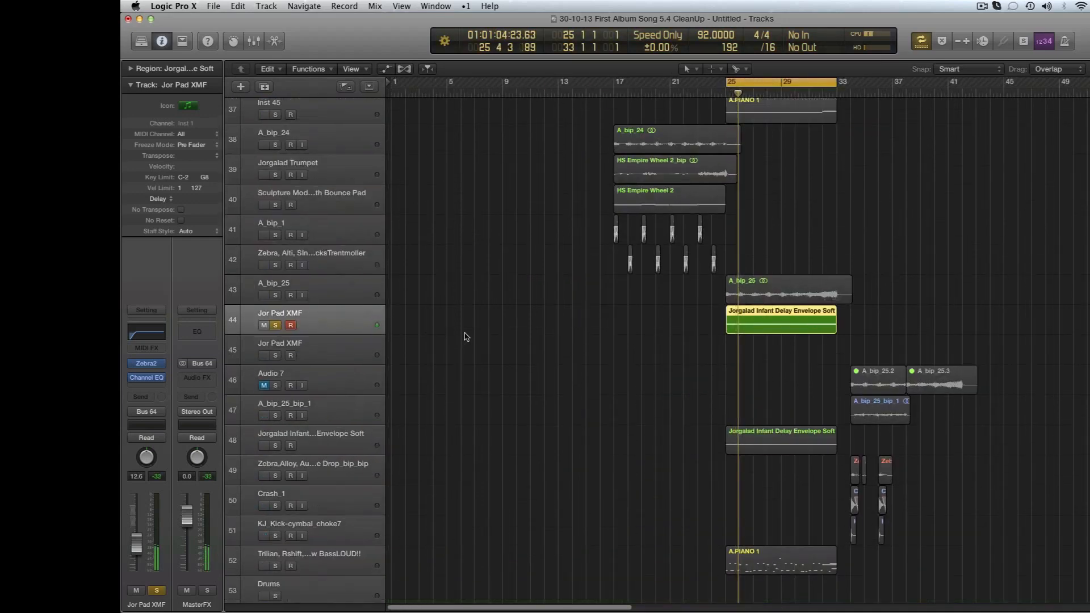
key("super+Right")
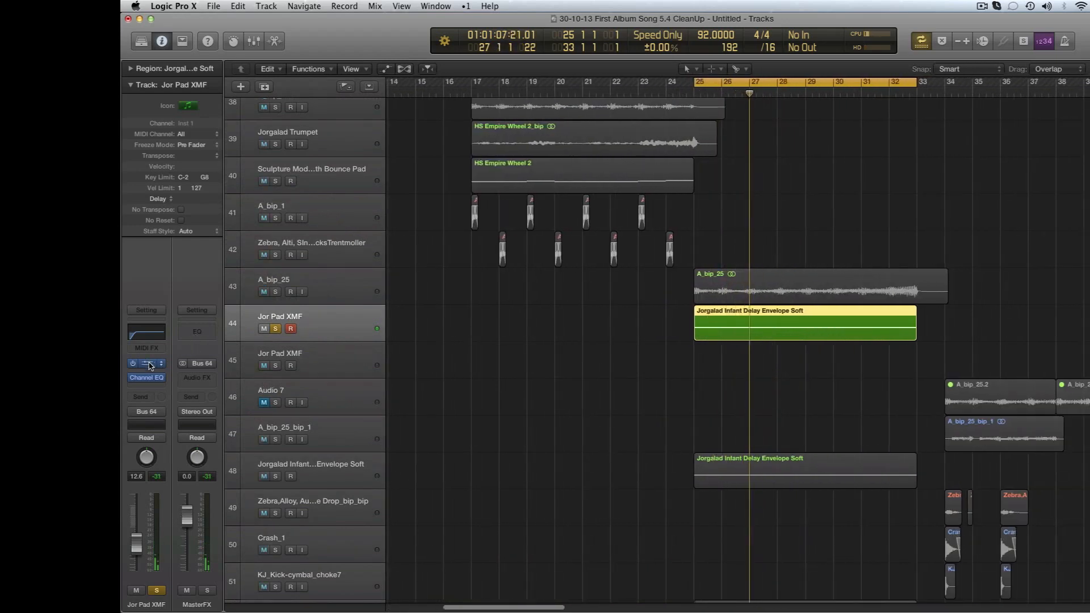
left_click(148, 364)
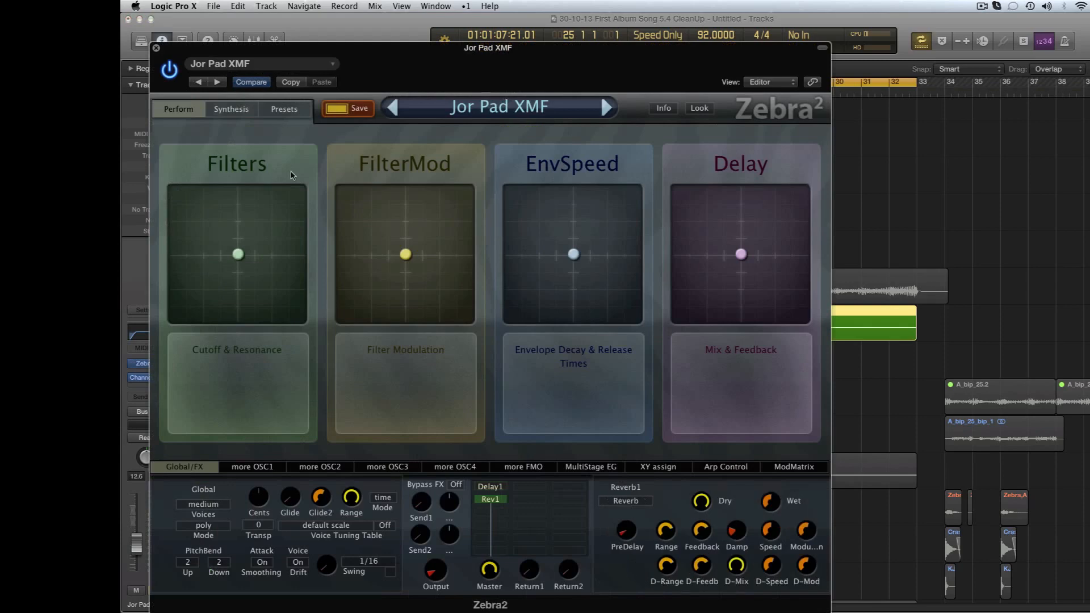
left_click(256, 110)
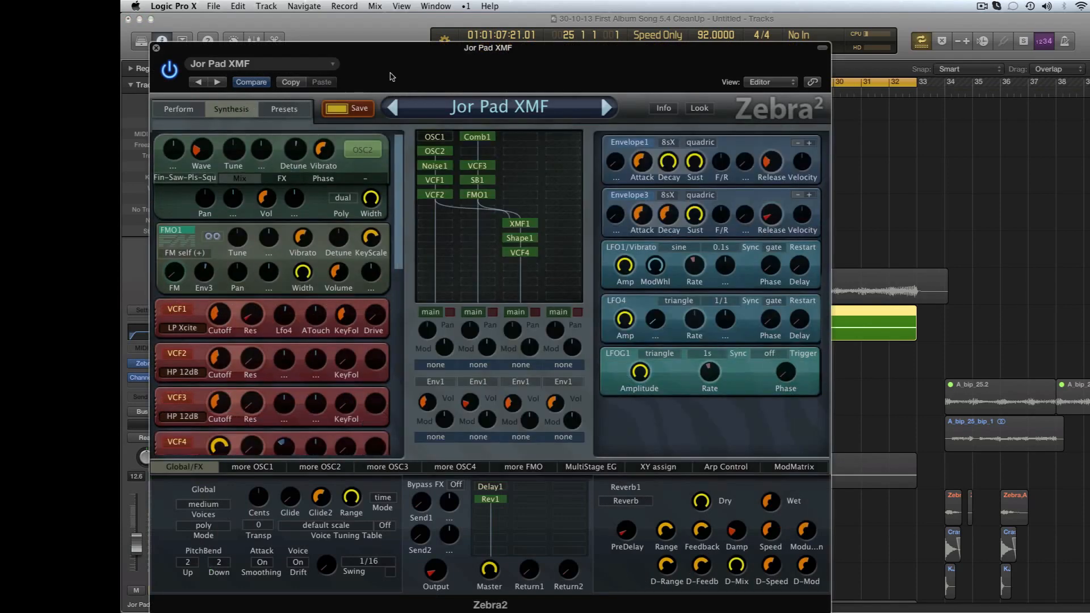
left_click_drag(391, 76, 433, 59)
left_click_drag(443, 197, 449, 282)
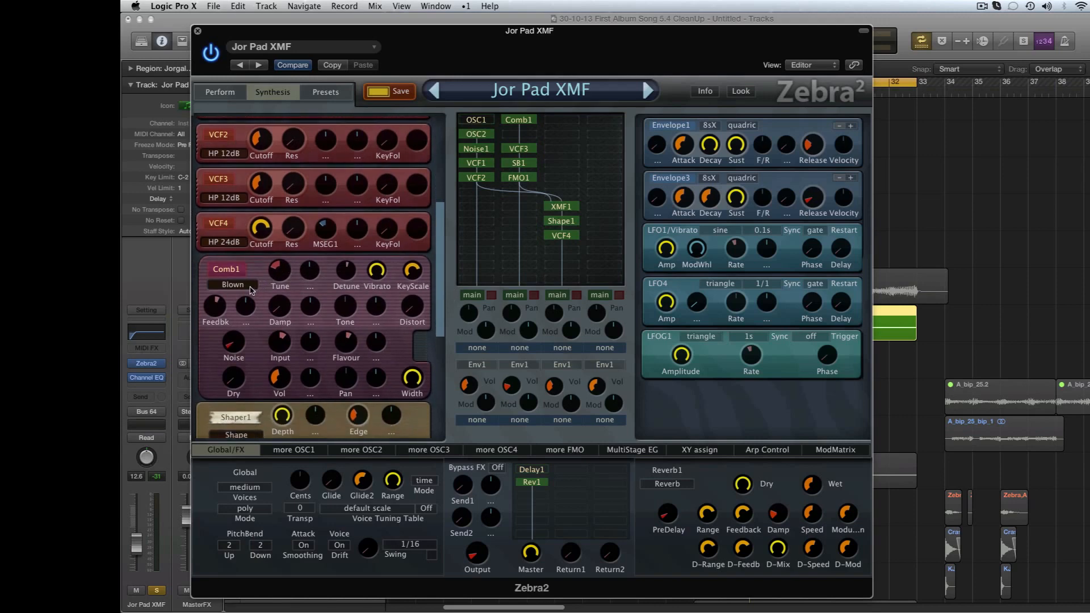
left_click(250, 287)
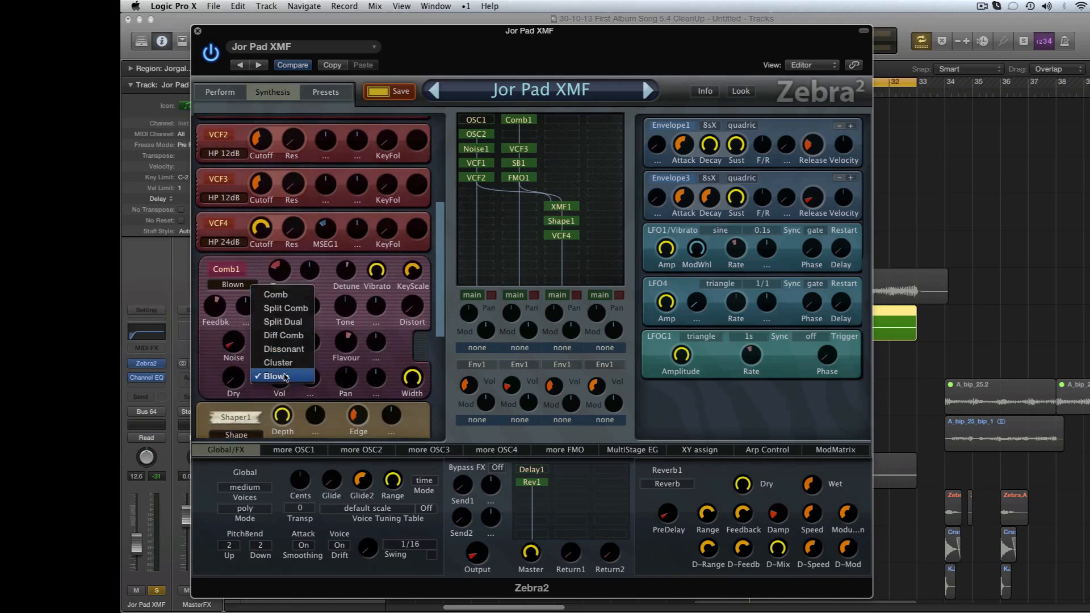
left_click(258, 277)
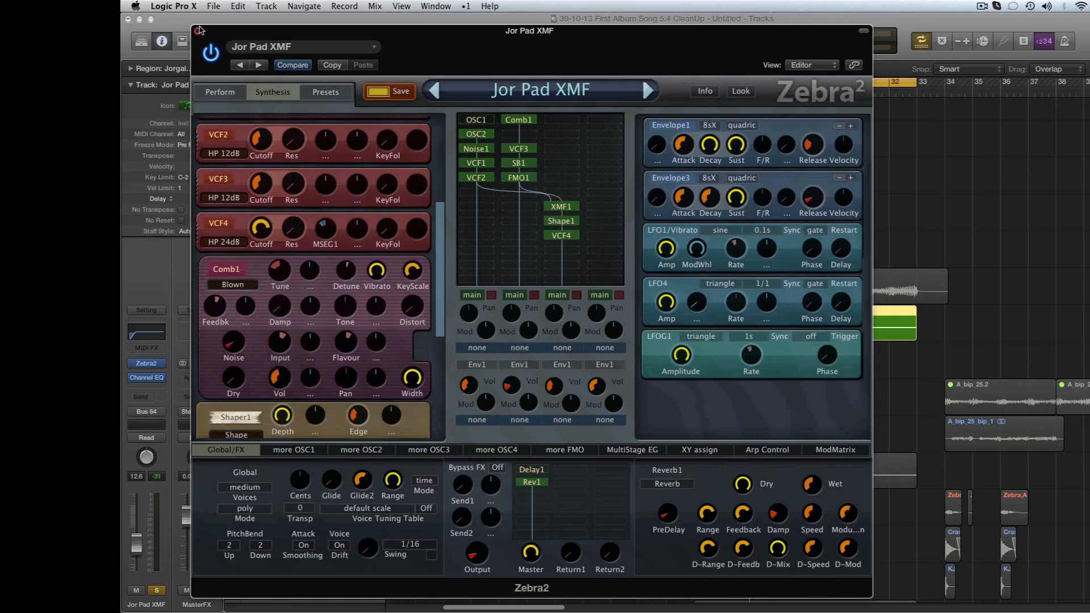
left_click(197, 30)
Step: Duplicate the Jor Pad XMF track, copy its bar 25 to 33 region onto the duplicate, and unsolo the original
key("super+d")
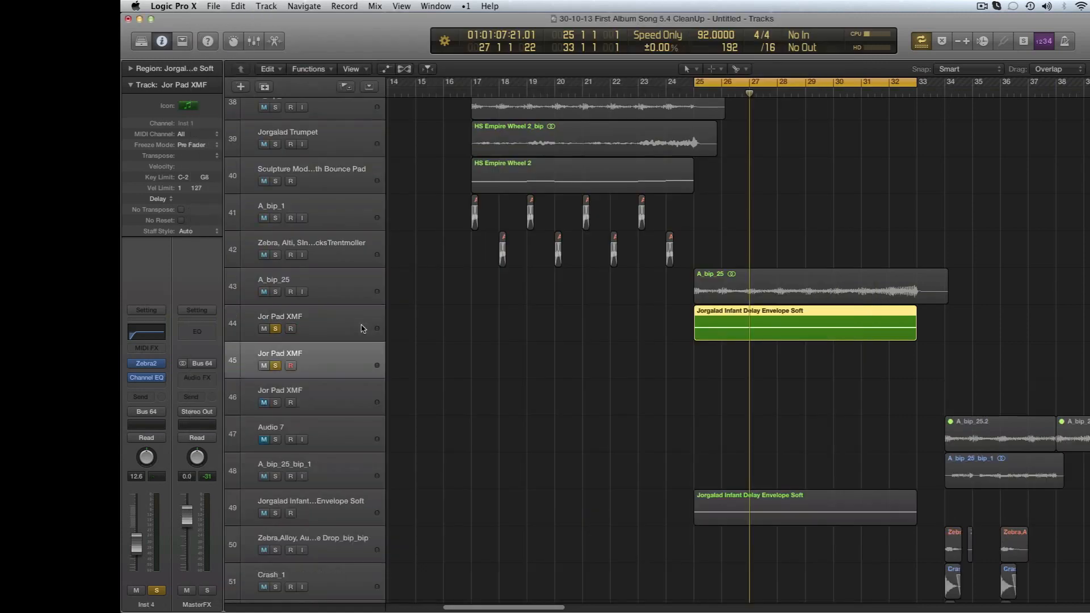
left_click_drag(707, 332, 706, 372)
left_click(280, 330)
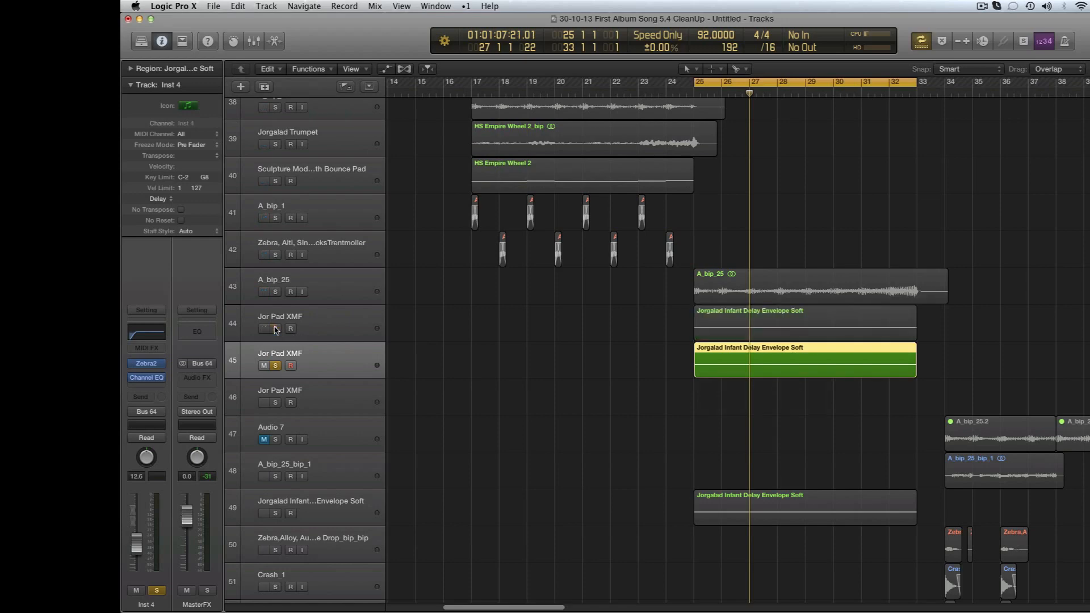
Step: Open Zebra2 on the duplicated Jor Pad XMF track and load the "initialize" preset
mouse_move(154, 366)
left_click(151, 364)
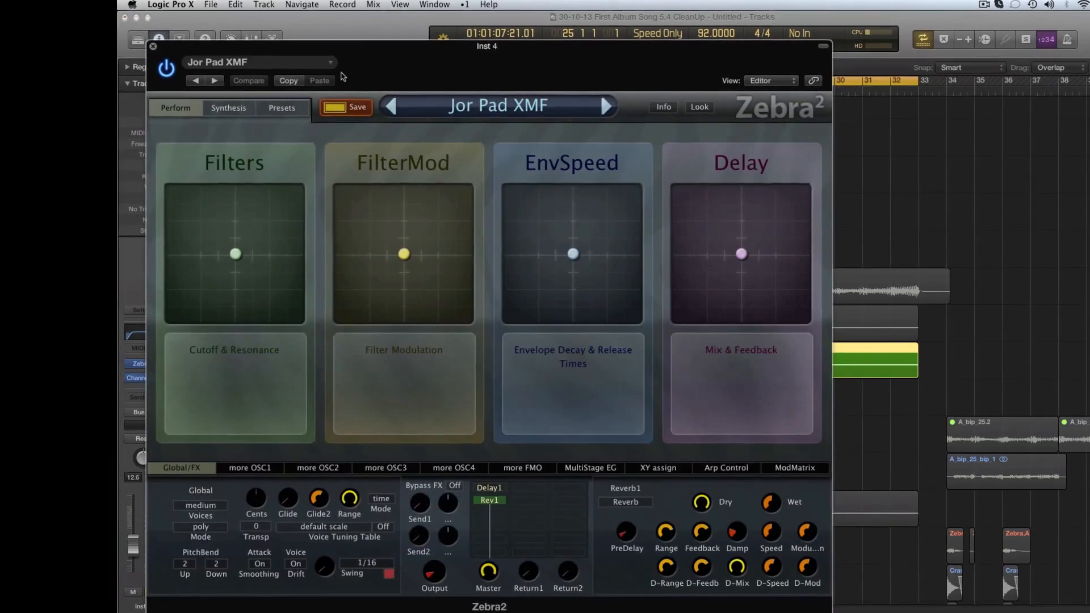
left_click(281, 108)
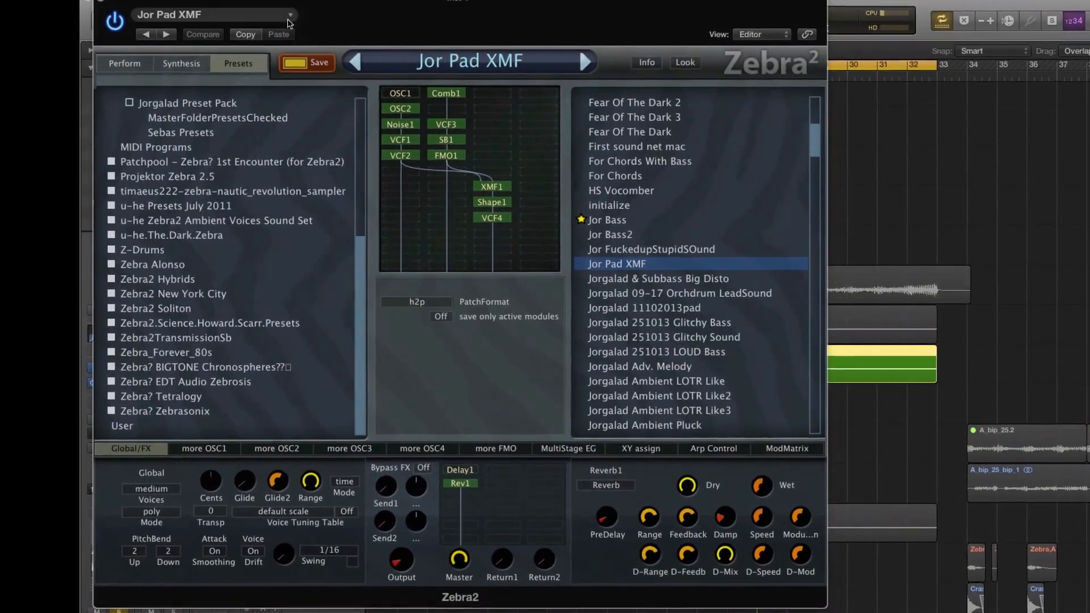
left_click(182, 63)
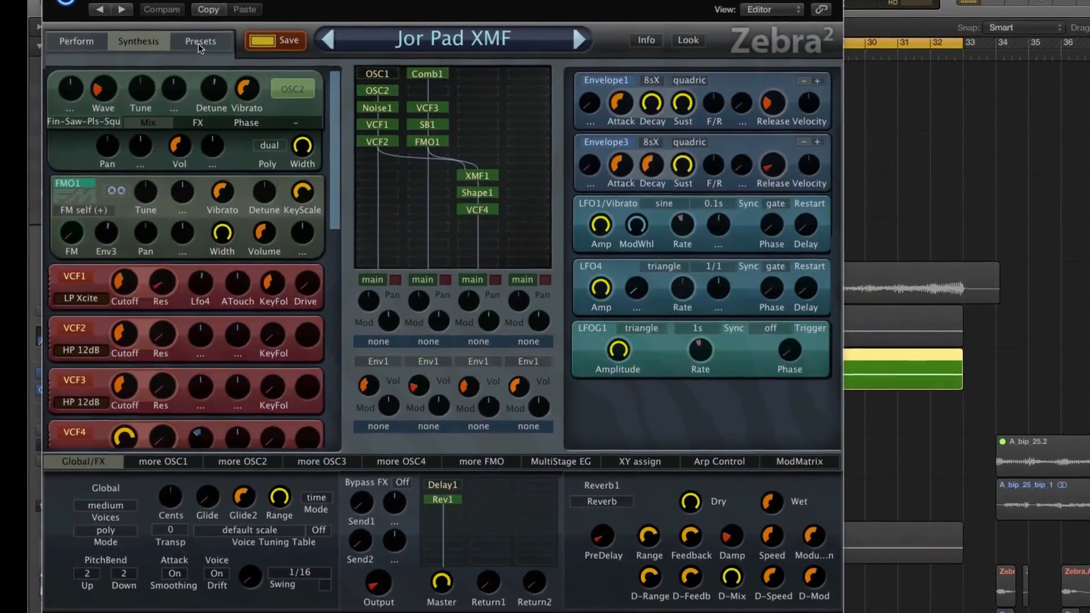
left_click(198, 43)
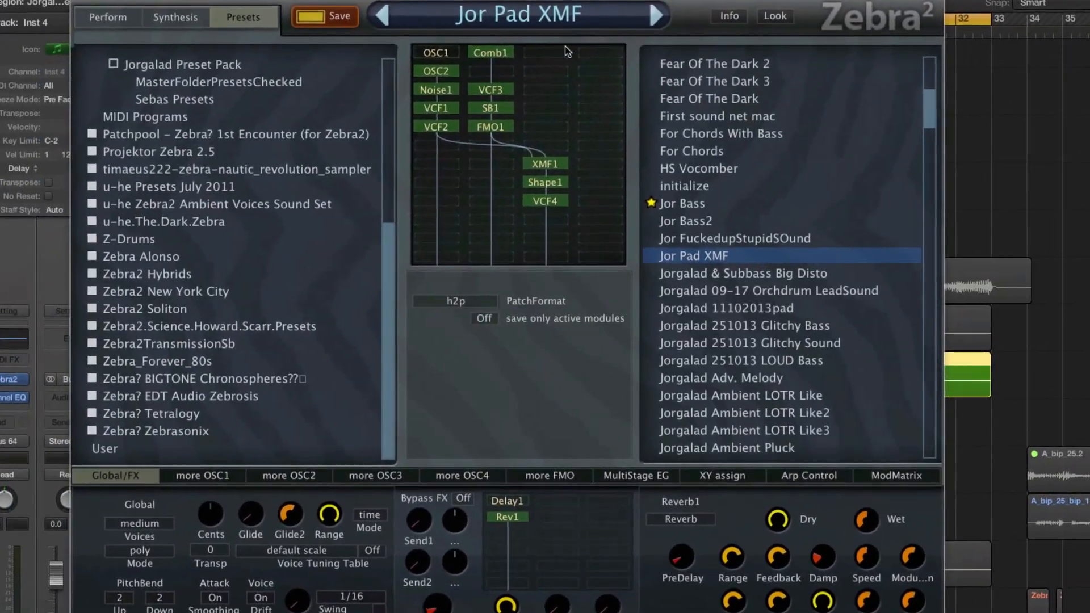
scroll(789, 250, "up", 5)
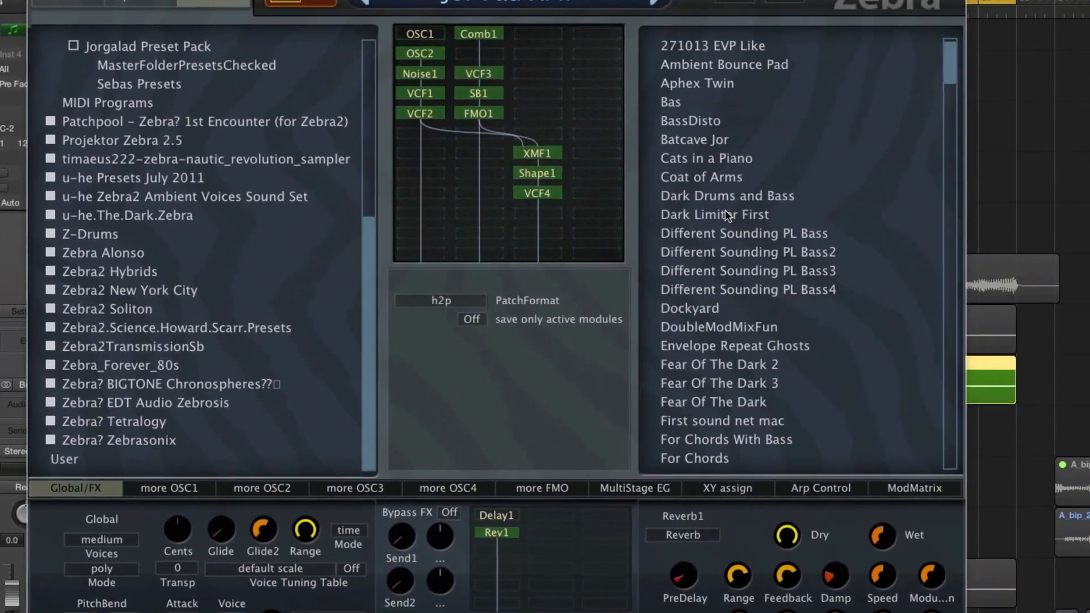
scroll(735, 250, "down", 2)
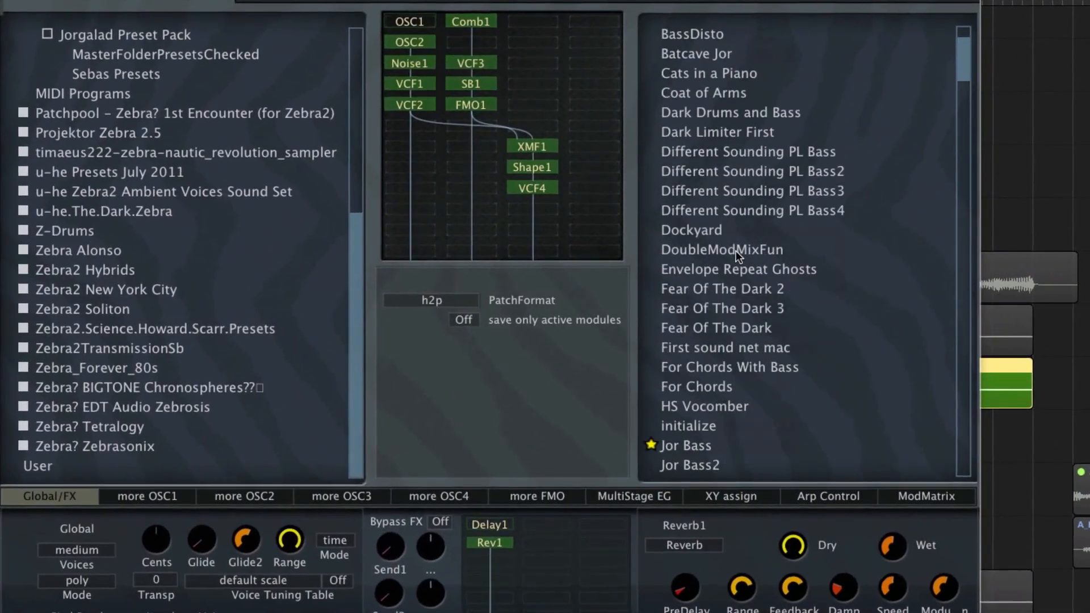
double_click(713, 425)
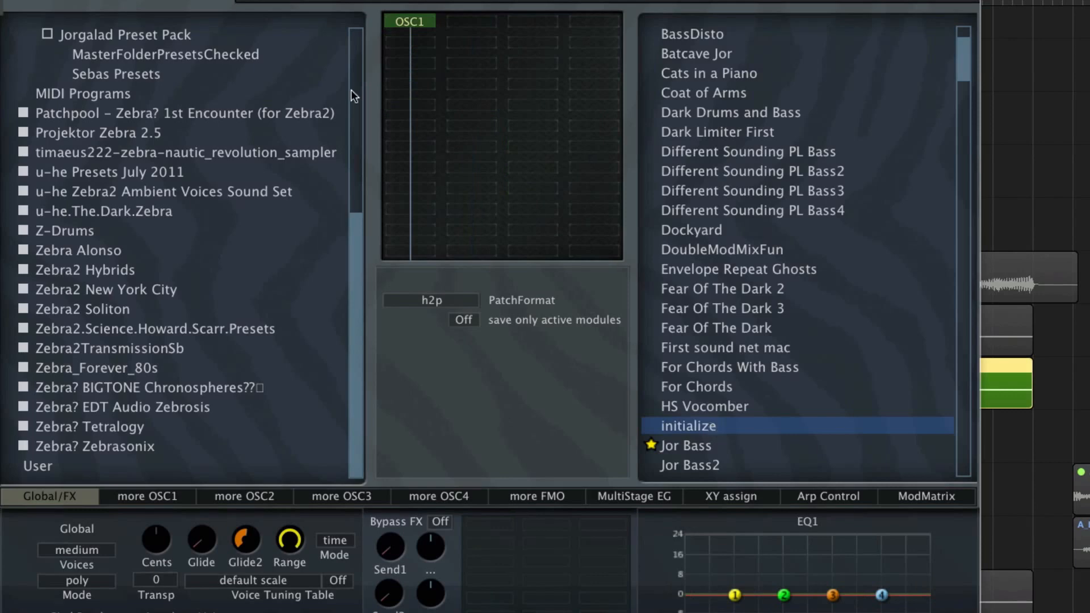
Step: Add an FMO1 module with Comb1 beneath it to the second lane of the Zebra2 synthesis grid
left_click(153, 7)
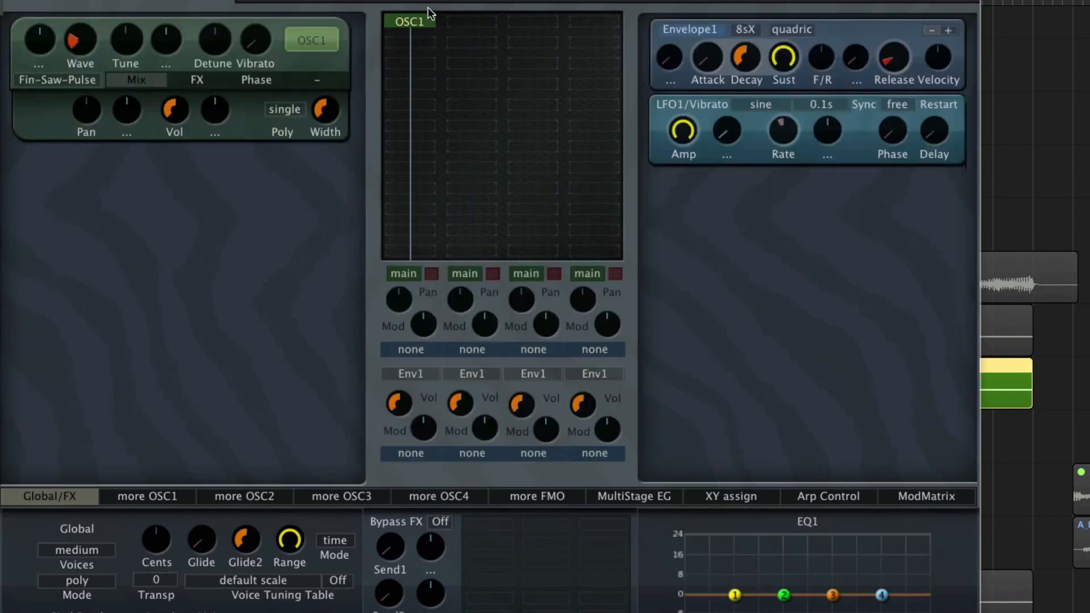
left_click(415, 39)
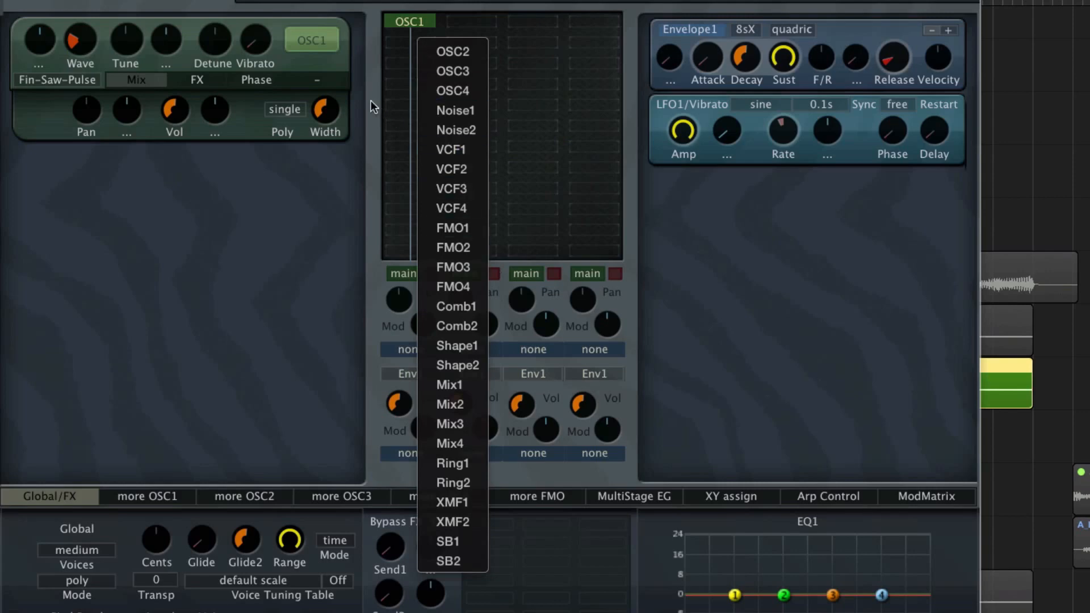
left_click(462, 22)
left_click(461, 19)
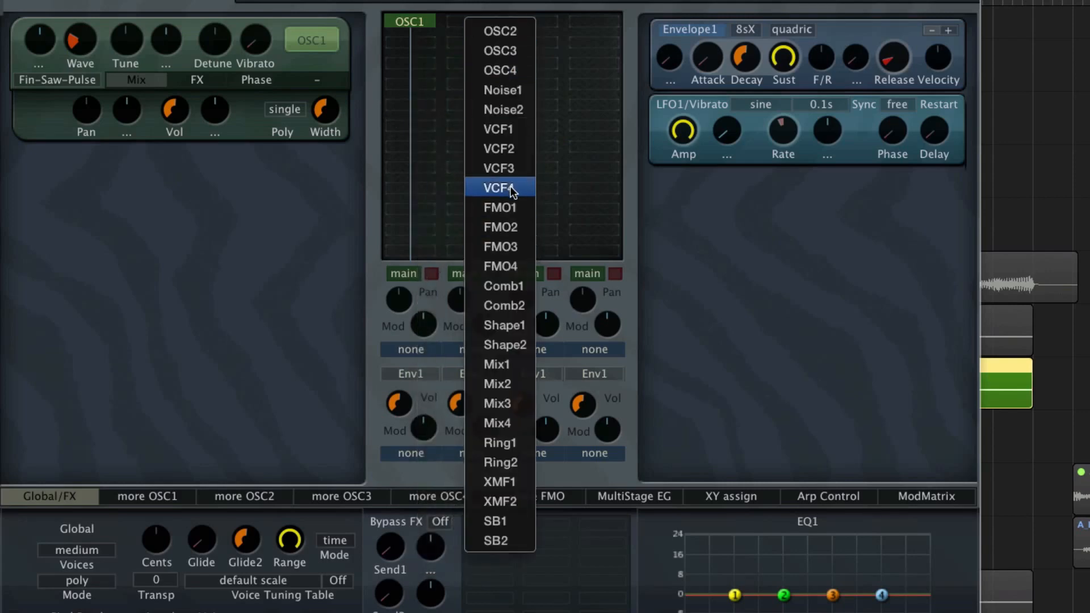
left_click(502, 207)
left_click(466, 37)
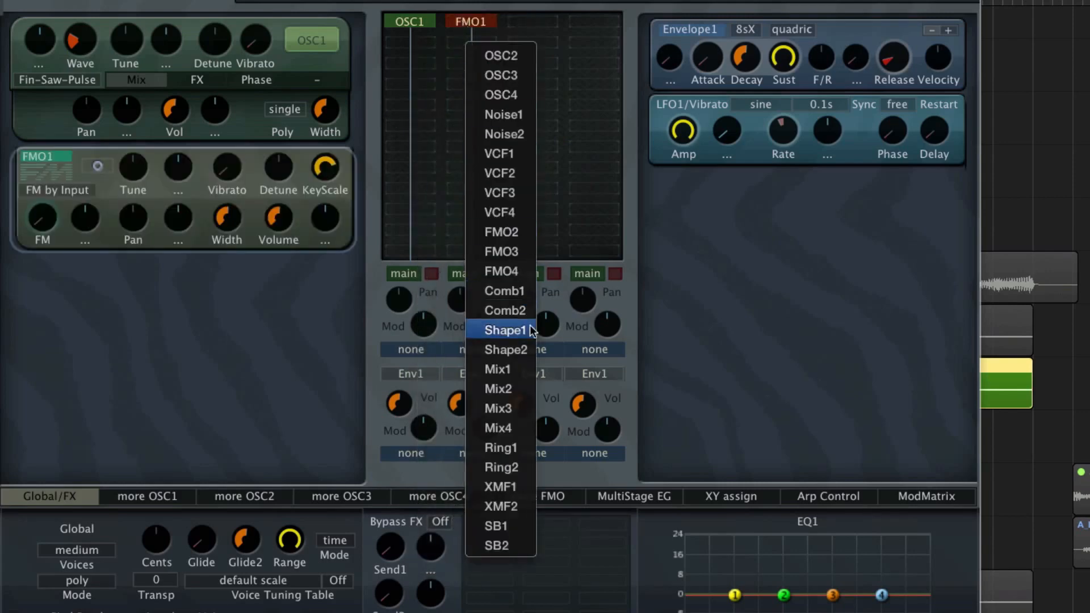
left_click(513, 289)
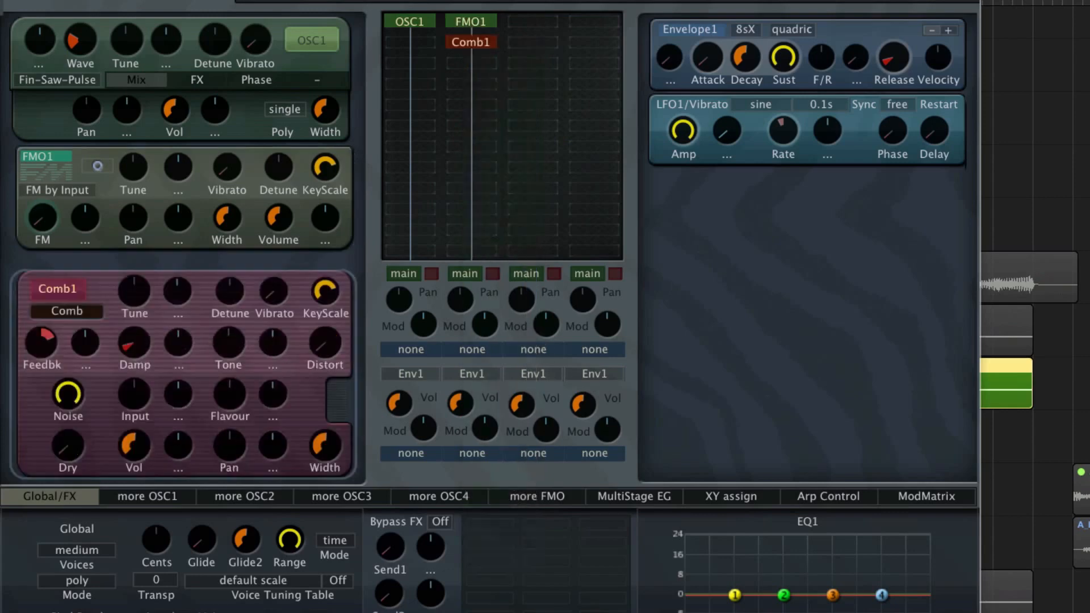
Step: Remove OSC1 from the first lane and deactivate FMO1 so only Comb1 remains active
right_click(414, 18)
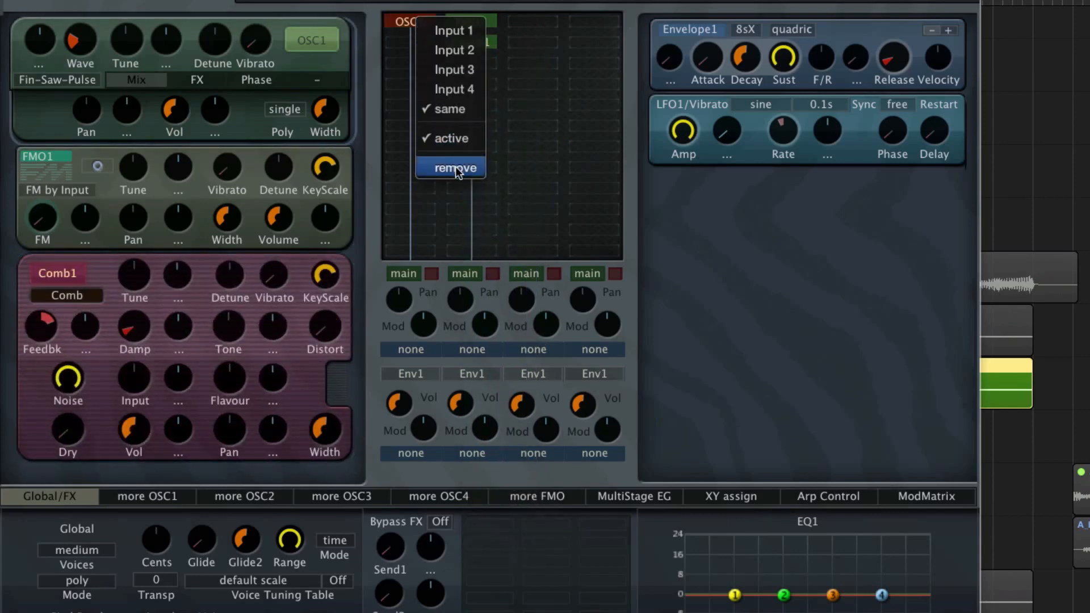
left_click(455, 168)
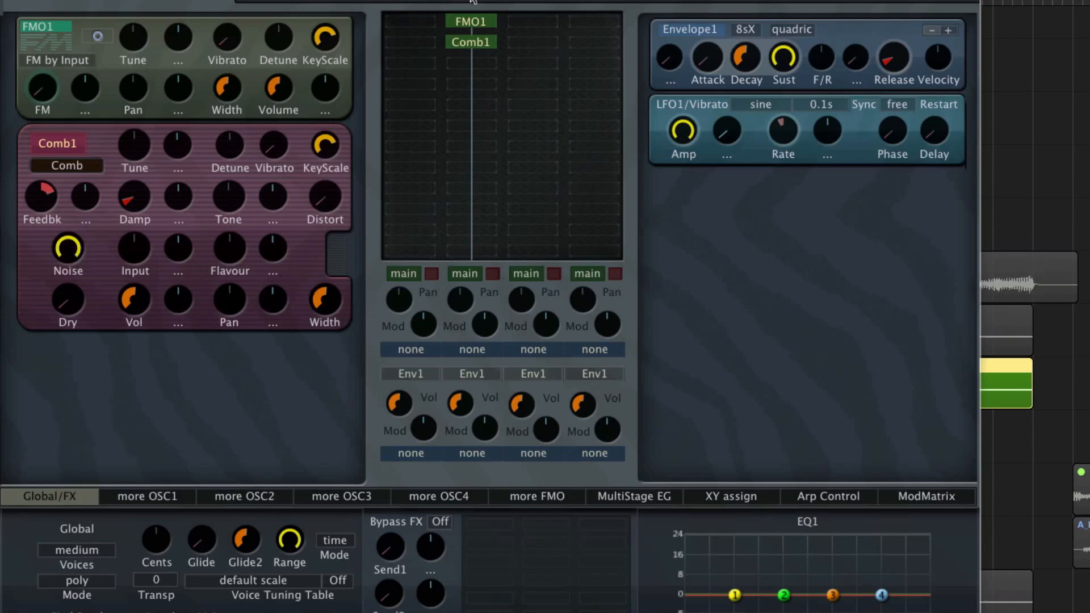
left_click(472, 22)
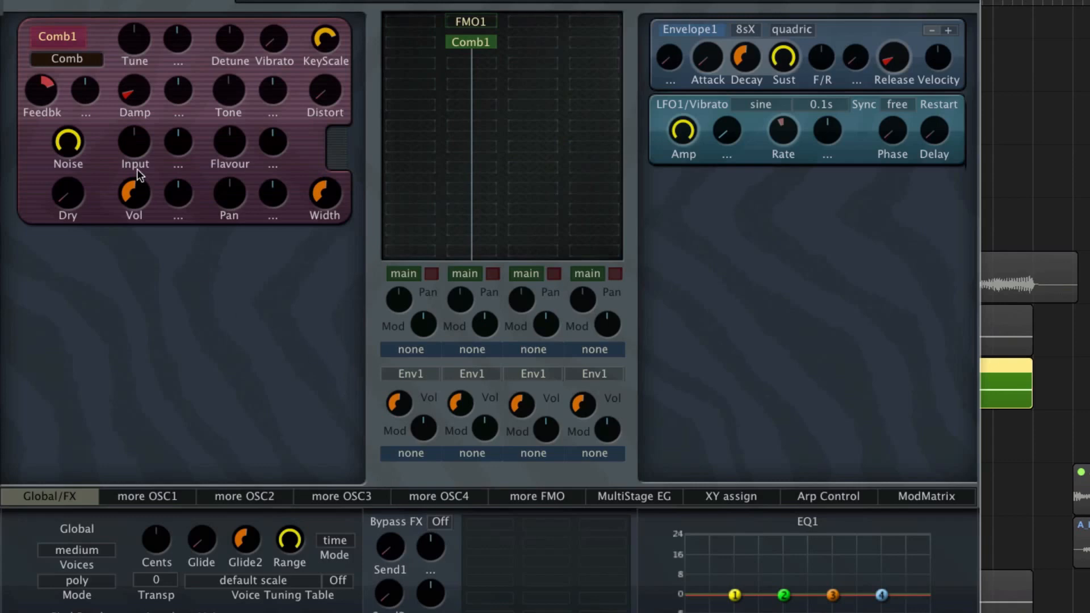
Step: Switch Comb1's Noise exciter to Saw and then to Square
right_click(73, 145)
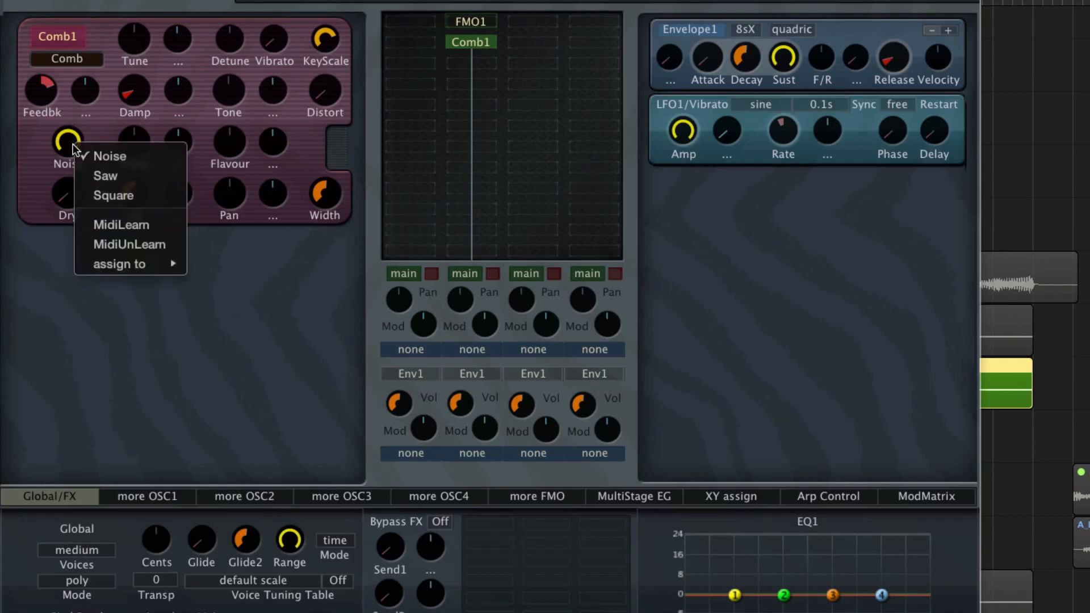
left_click(110, 177)
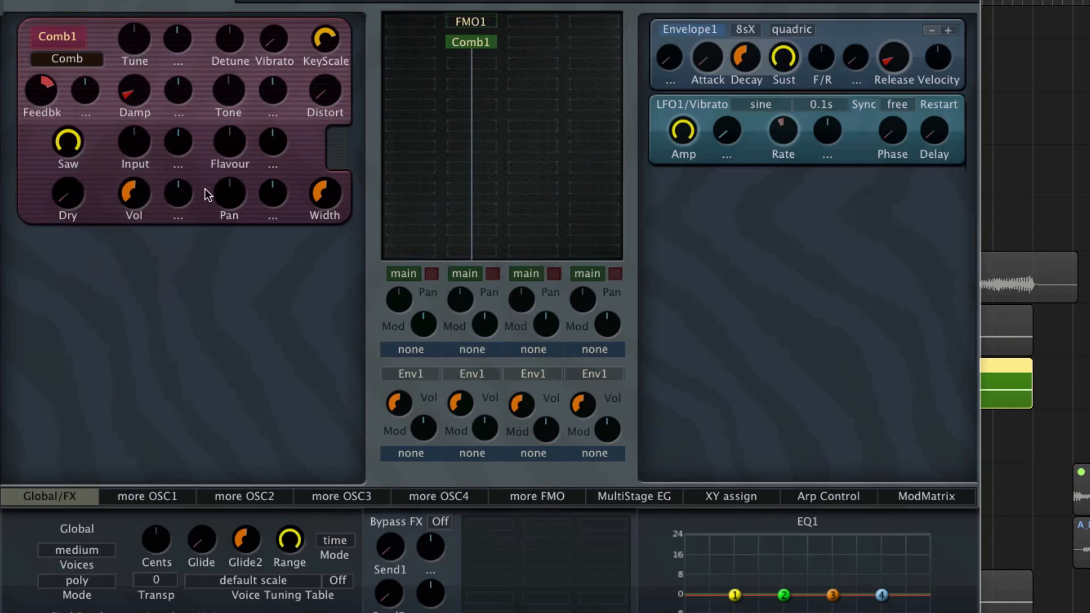
right_click(71, 134)
left_click(138, 183)
Step: Look through the Comb1 type options and try different Flavour and Tone settings
left_click(98, 59)
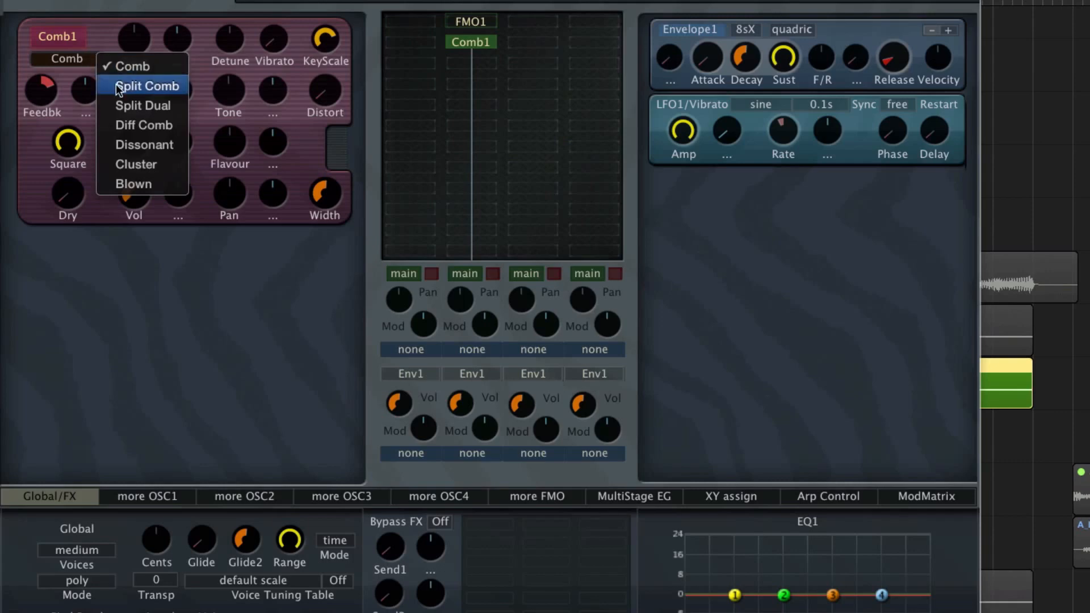
left_click(76, 64)
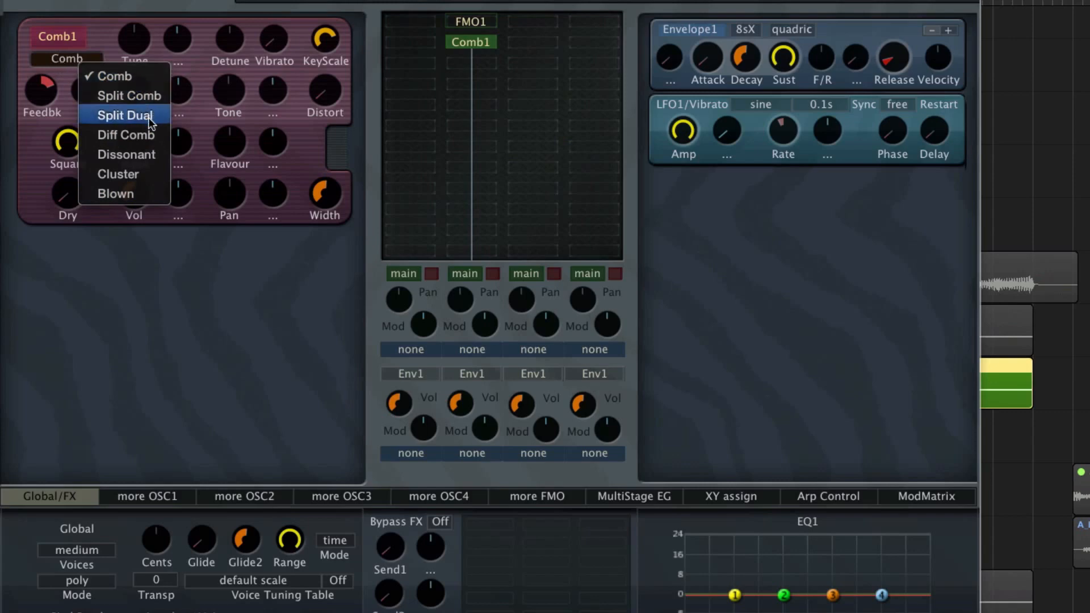
left_click(104, 49)
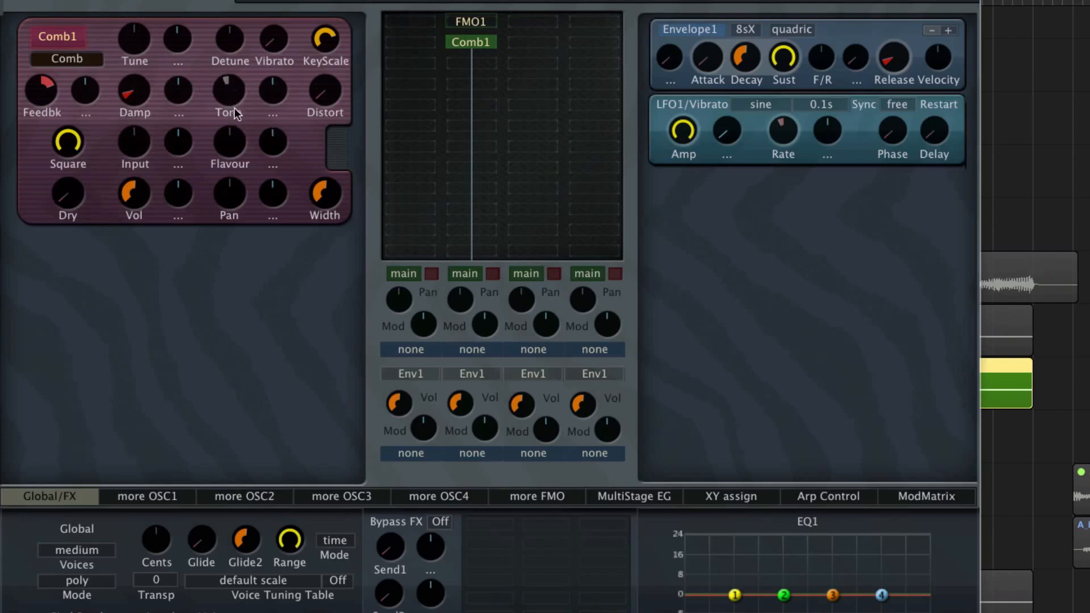
left_click_drag(233, 140, 238, 173)
left_click(86, 57)
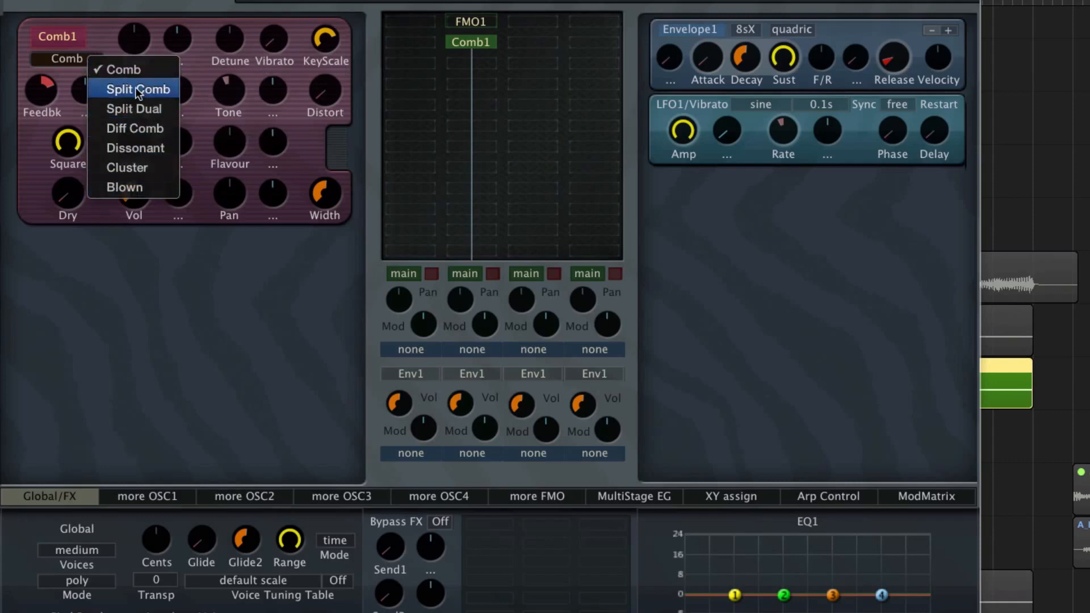
left_click(60, 67)
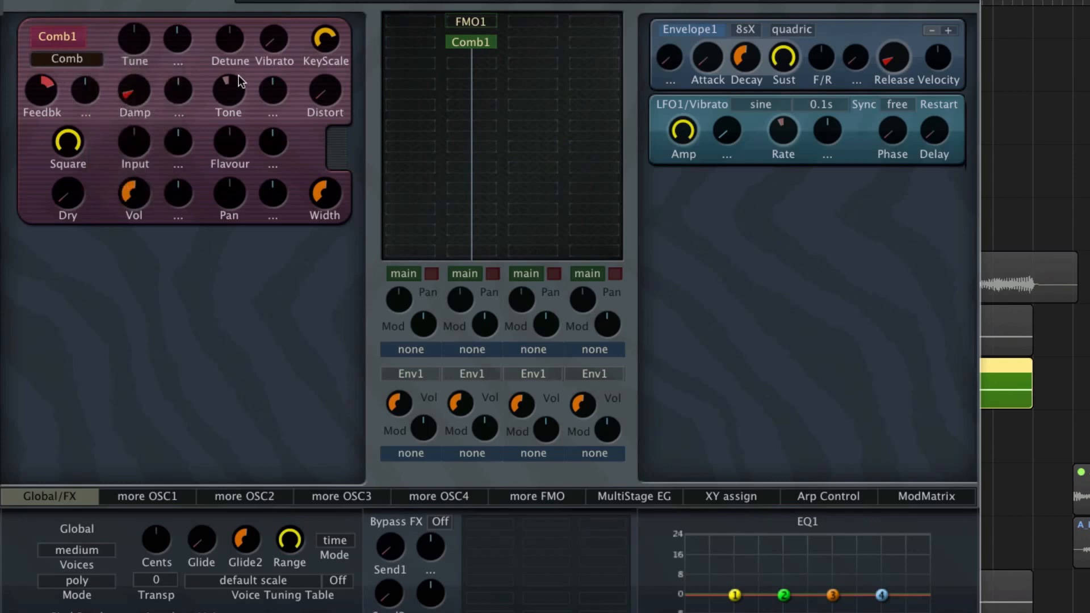
left_click_drag(231, 95, 232, 15)
left_click_drag(230, 84, 231, 97)
Step: Set the Comb1 type to Blown with Tone back at centre, and reactivate FMO1
left_click(84, 57)
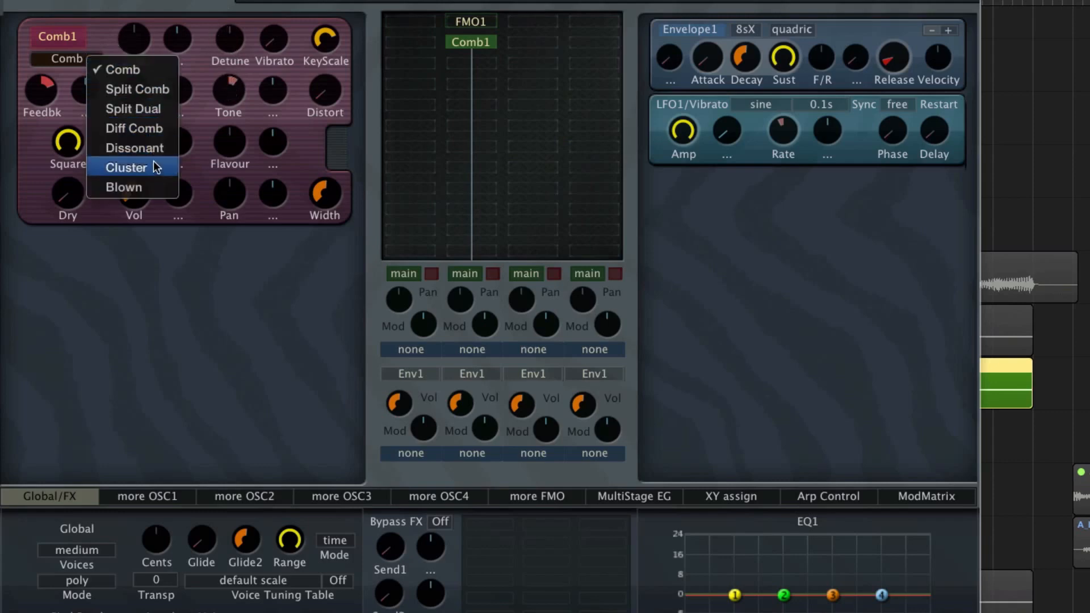
left_click(155, 186)
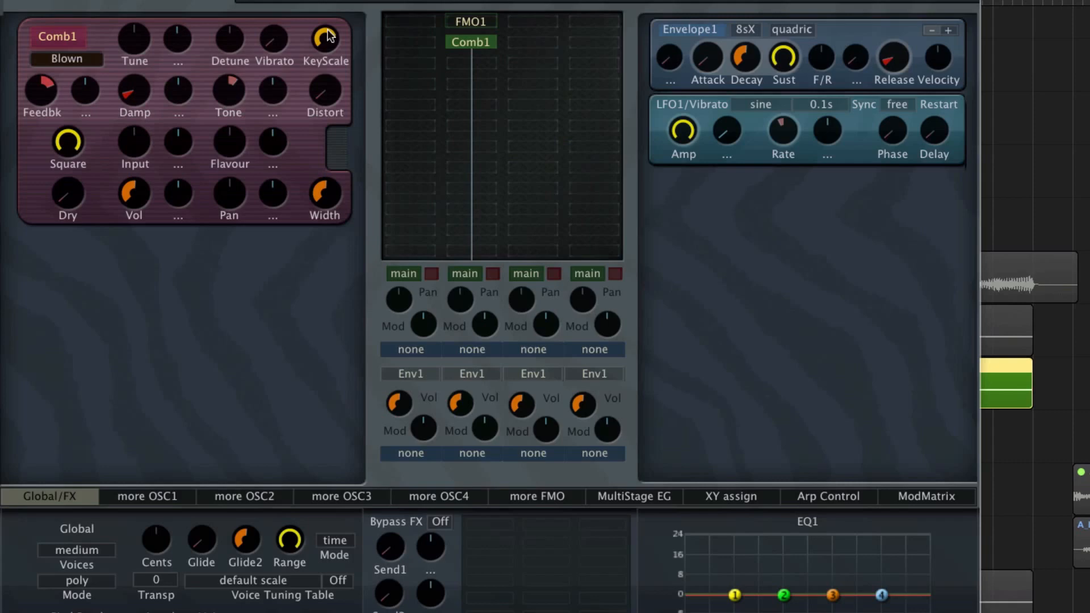
left_click_drag(243, 88, 227, 96)
left_click(479, 23)
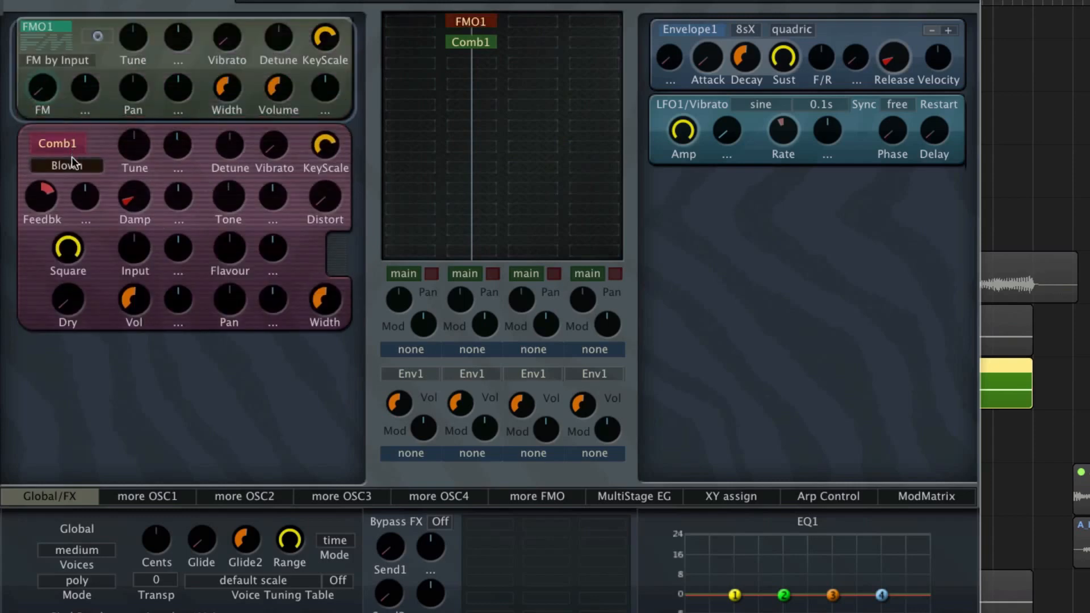
left_click(92, 164)
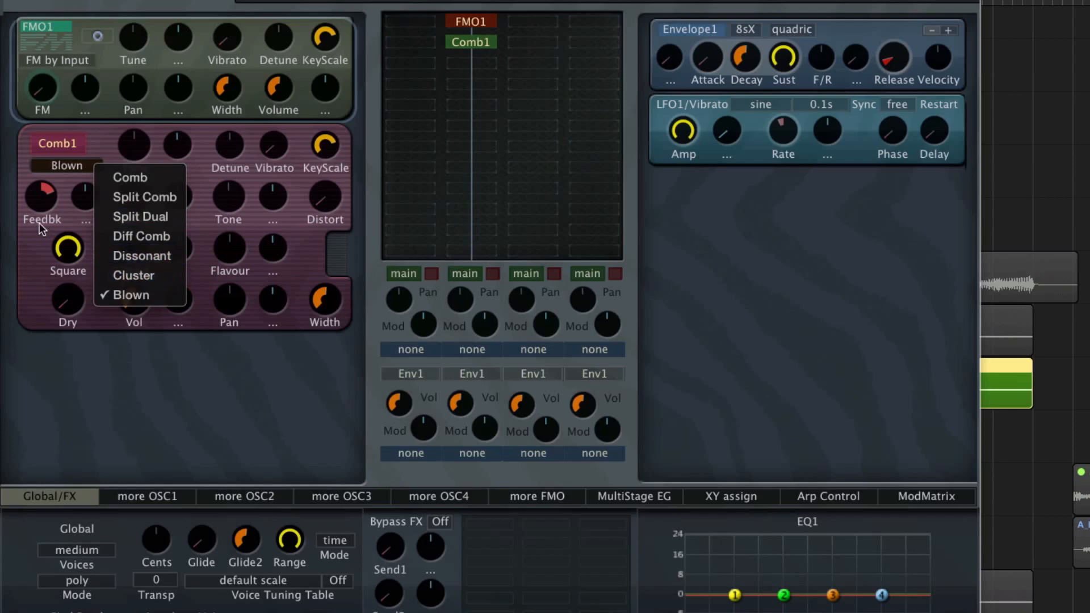
key("Escape")
Step: Insert a Limiter on the track's channel strip and close its window
left_click(1, 505)
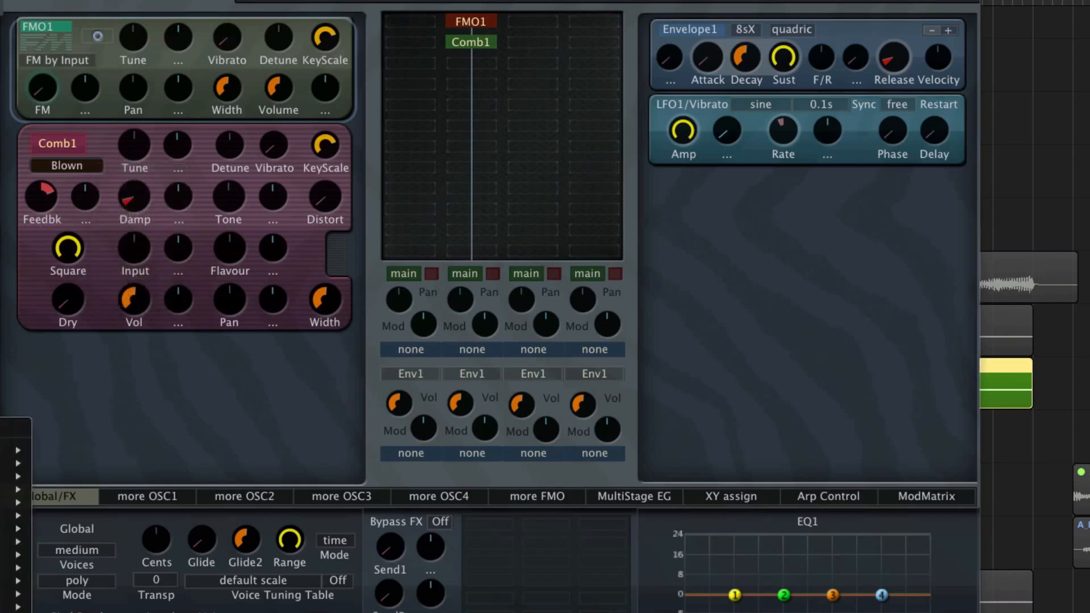
mouse_move(5, 495)
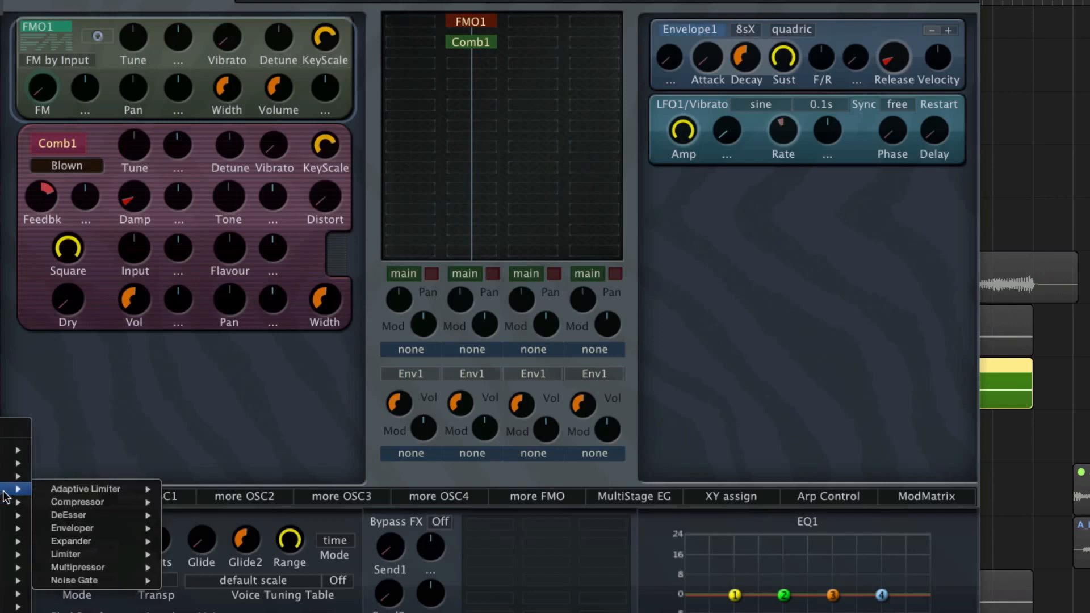
mouse_move(126, 555)
left_click(188, 555)
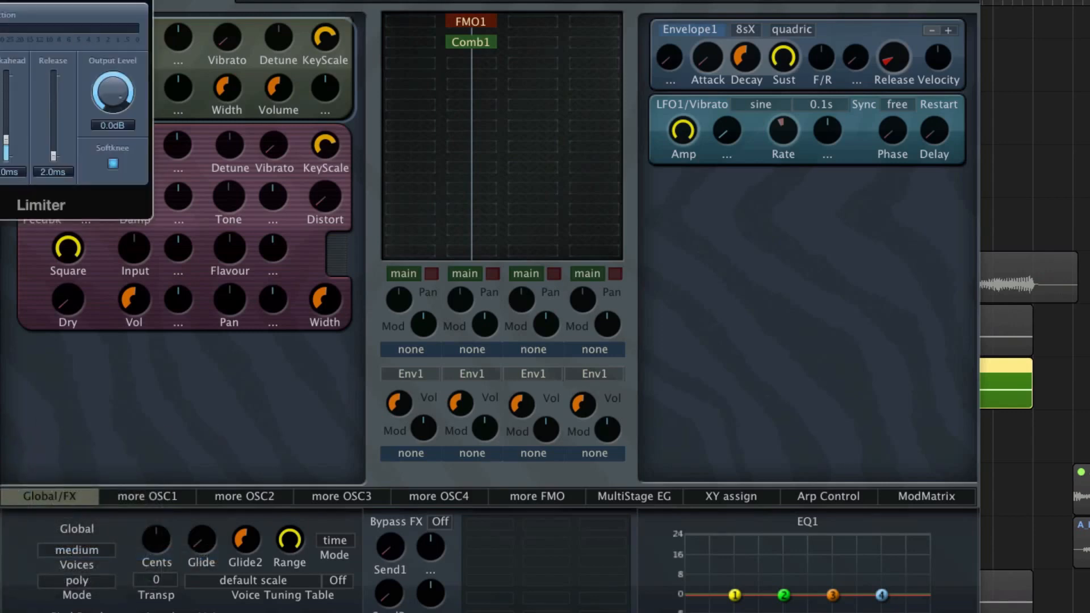
left_click(2, 12)
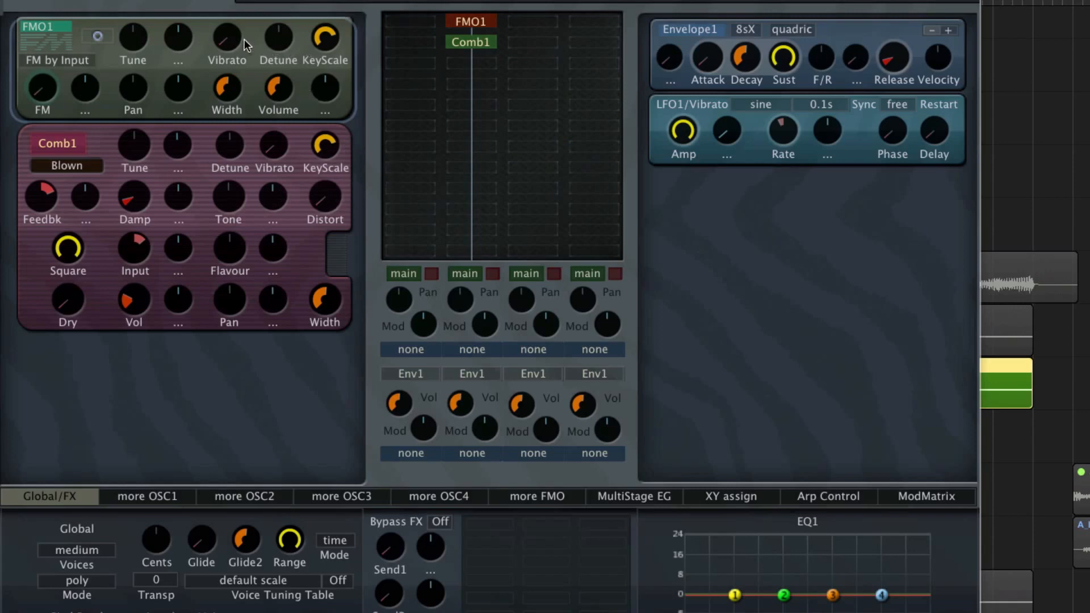
Step: Raise the Vibrato of both FMO1 and Comb1 to maximum and increase Comb1's Damp
left_click_drag(236, 38, 248, 0)
left_click_drag(229, 41, 239, 3)
left_click_drag(281, 141, 272, 149)
left_click_drag(141, 202, 158, 127)
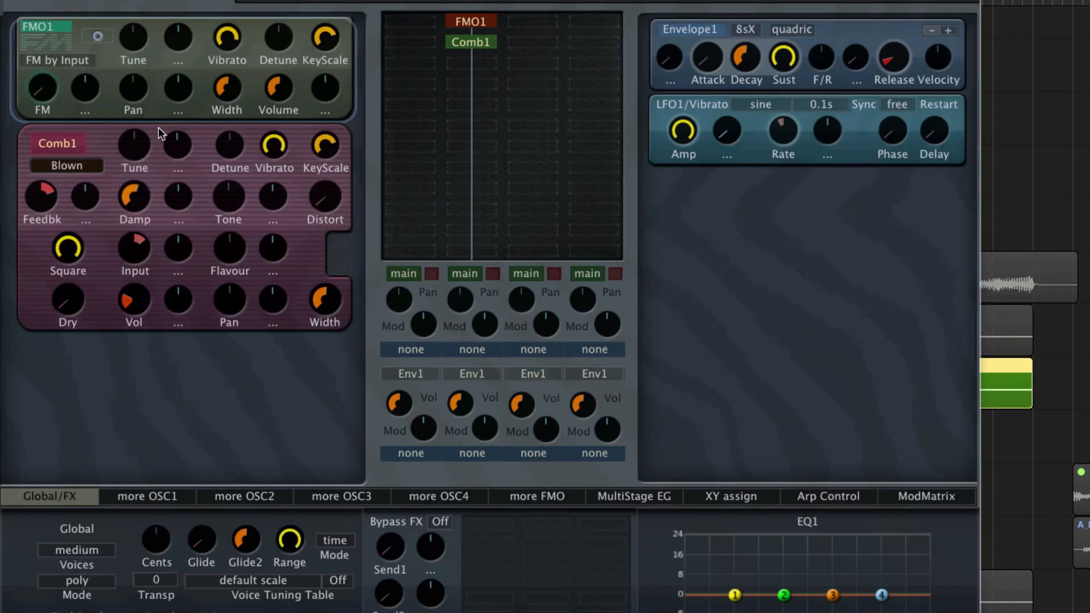
Step: Turn Comb1's Tone well below centre and set its Flavour slightly above centre
left_click_drag(140, 261, 138, 290)
left_click_drag(227, 206, 232, 282)
mouse_move(231, 193)
left_mouse_down()
mouse_move(244, 72)
mouse_move(217, 221)
mouse_move(221, 202)
left_mouse_up()
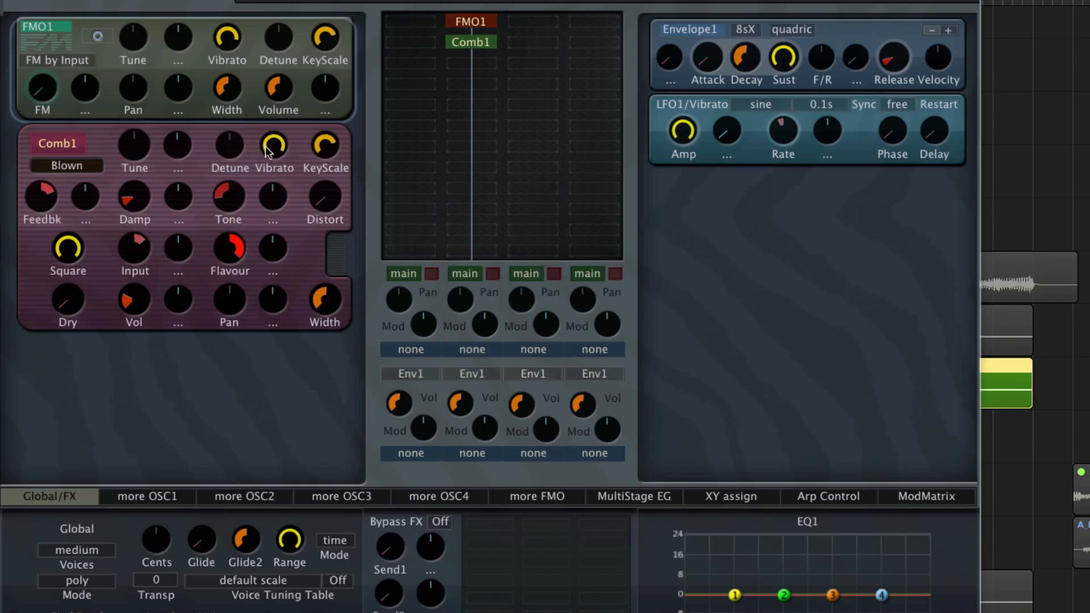
double_click(233, 251)
left_click_drag(233, 247, 233, 234)
Step: Turn Comb1's Feedback to a negative amount and adjust its Damp and Volume
left_click_drag(134, 196, 151, 297)
left_click_drag(50, 190, 51, 201)
left_click_drag(44, 246, 42, 270)
left_click_drag(131, 306, 135, 319)
Step: Add the Rev1 reverb to the effects grid, and give Envelope1 a slightly longer Attack and lower Sustain
left_click(508, 531)
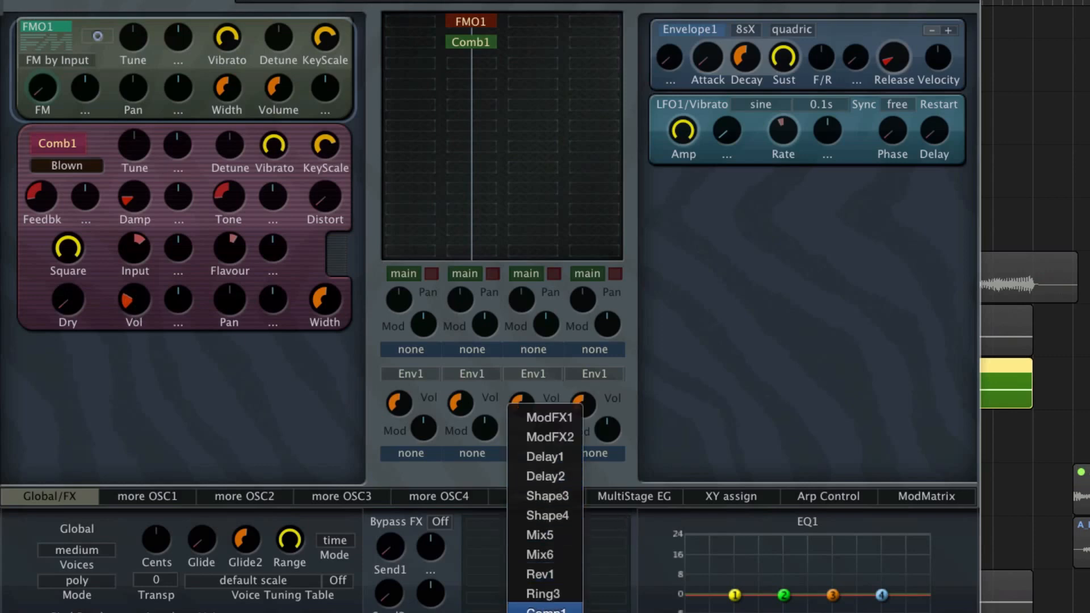
left_click(575, 578)
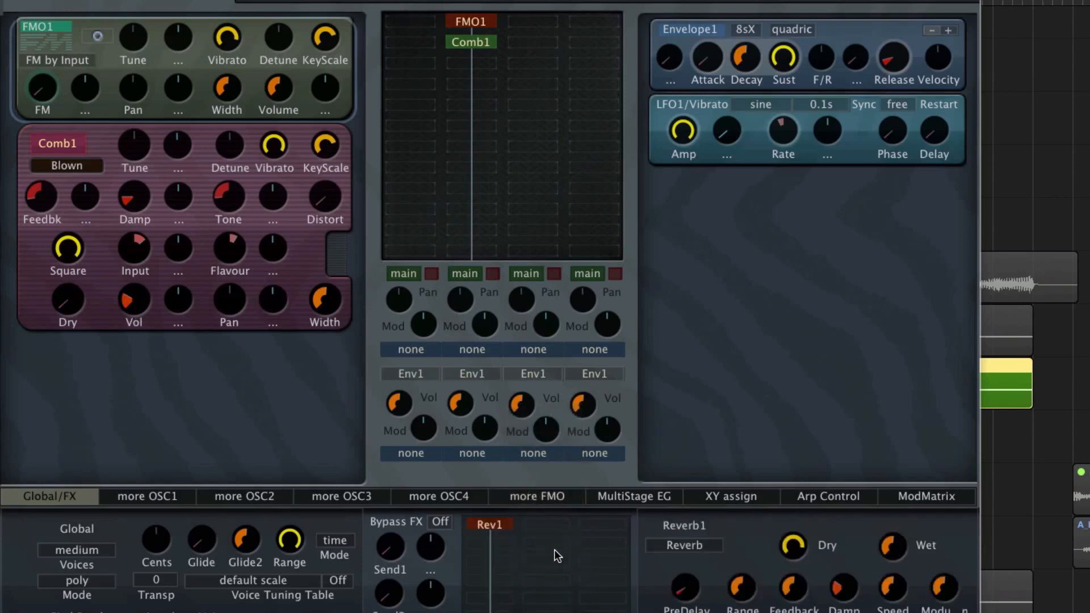
left_click_drag(709, 60, 713, 33)
left_click_drag(780, 58, 783, 176)
Step: Lower FMO1's Tune slightly, switch its mode to FM self (+), and increase its FM amount
key("space")
left_click_drag(141, 44, 133, 72)
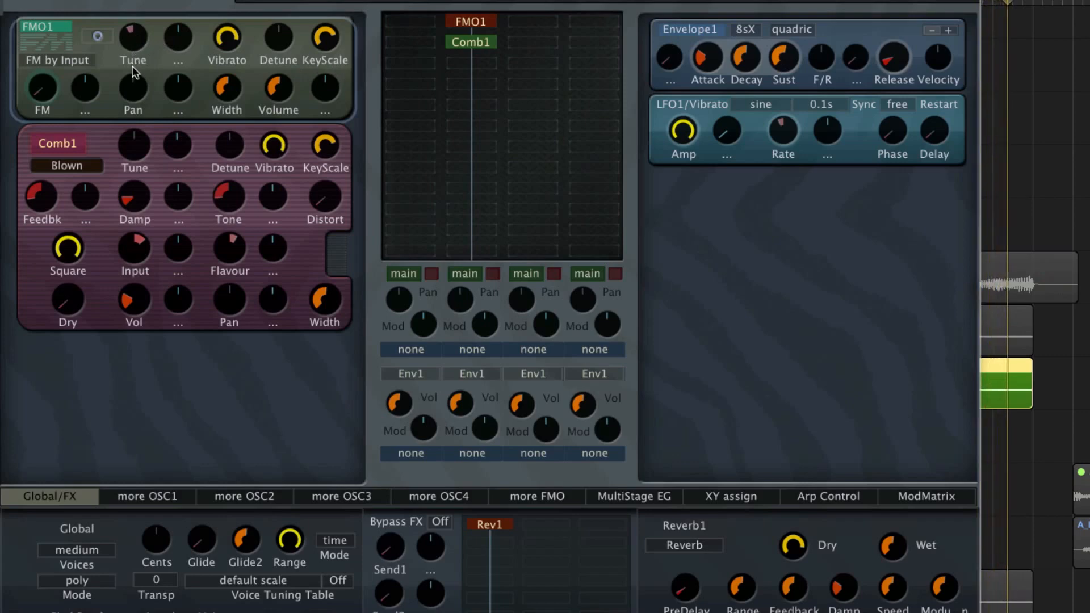
key("space")
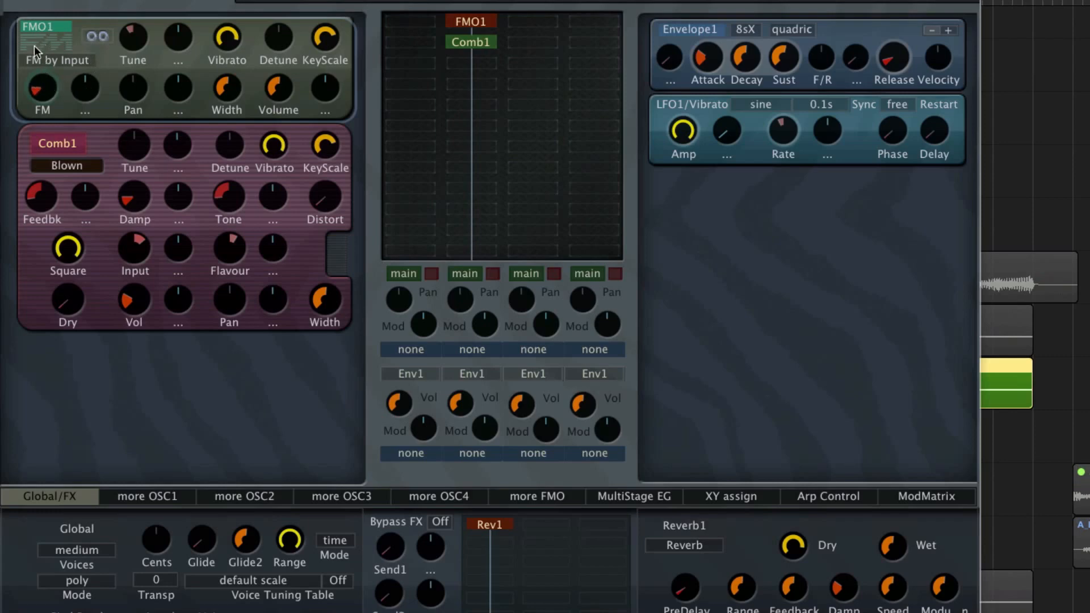
left_click(56, 65)
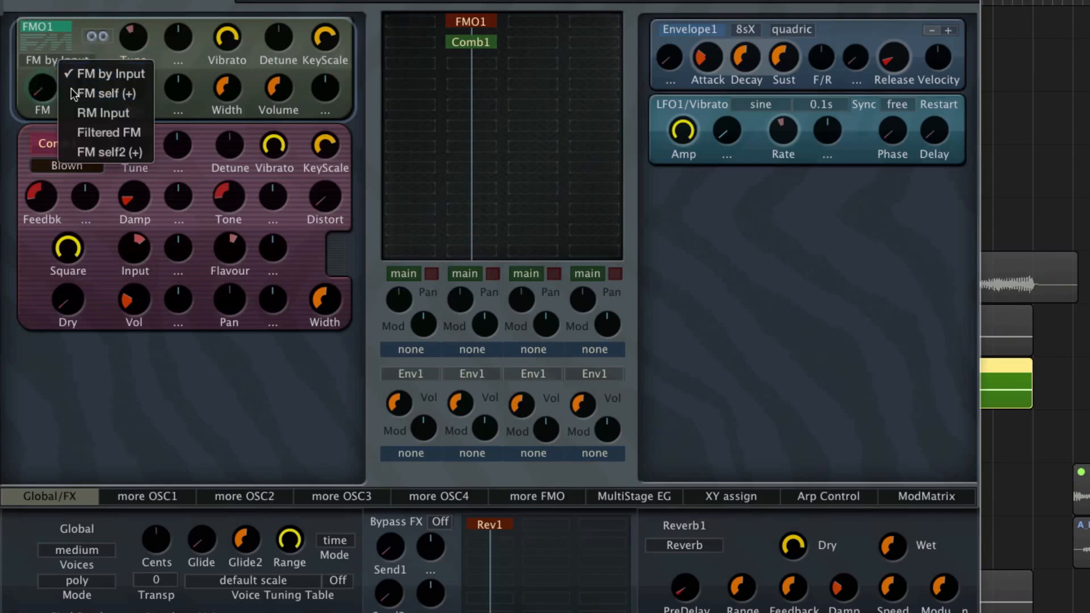
left_click(62, 93)
left_click_drag(45, 51, 45, 2)
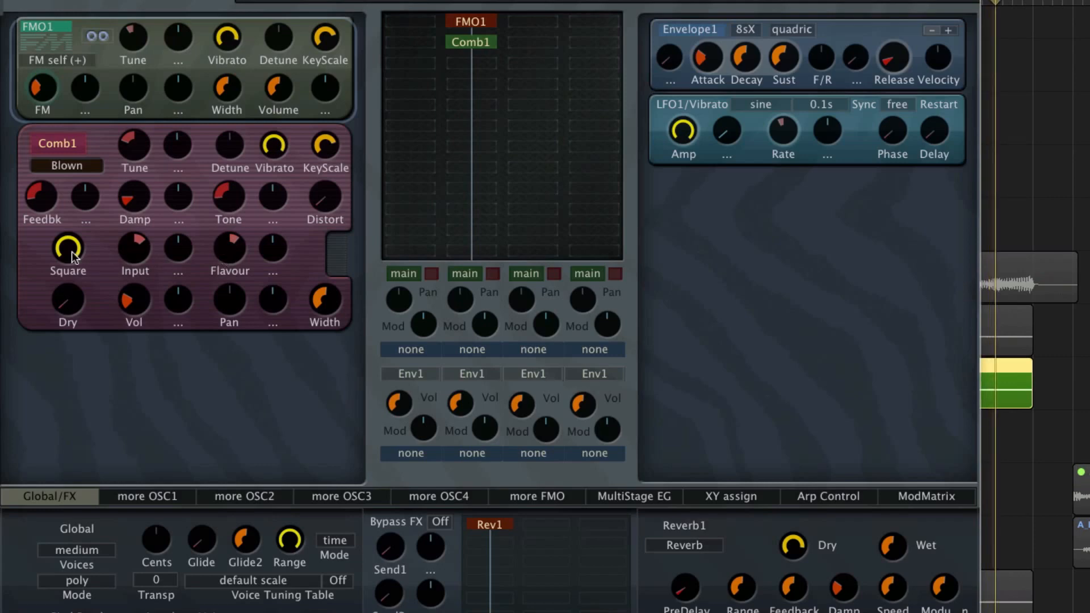
Step: Lower Comb1's Square amount to near minimum, raise its Dry slightly, and try raising then resetting its Detune
left_click_drag(72, 256, 117, 476)
left_click_drag(78, 297, 72, 323)
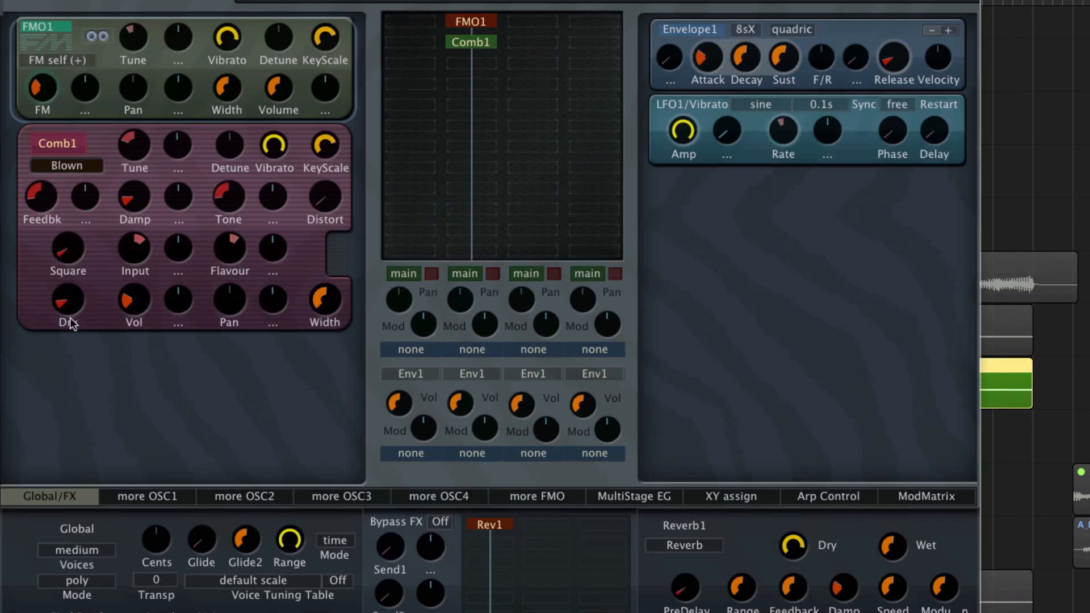
left_click_drag(225, 157, 226, 100)
double_click(230, 145)
Step: Readjust Comb1's Flavour and Dry and raise its Distort
mouse_move(230, 248)
left_mouse_down()
mouse_move(226, 317)
mouse_move(217, 237)
left_mouse_up()
left_click_drag(75, 301, 76, 311)
left_click_drag(248, 8, 240, 137)
left_click_drag(319, 208, 326, 145)
mouse_move(229, 252)
left_mouse_down()
mouse_move(236, 227)
mouse_move(229, 234)
left_mouse_up()
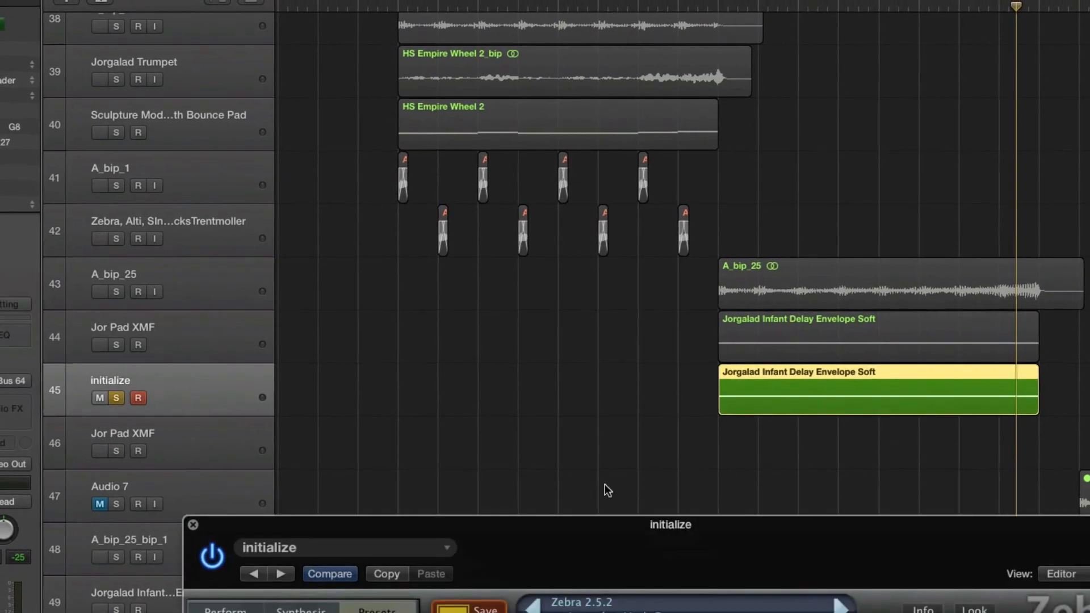
Step: Open the original Jor Pad XMF track's patch in the synthesis view and show its Comb1 module settings
left_click(132, 349)
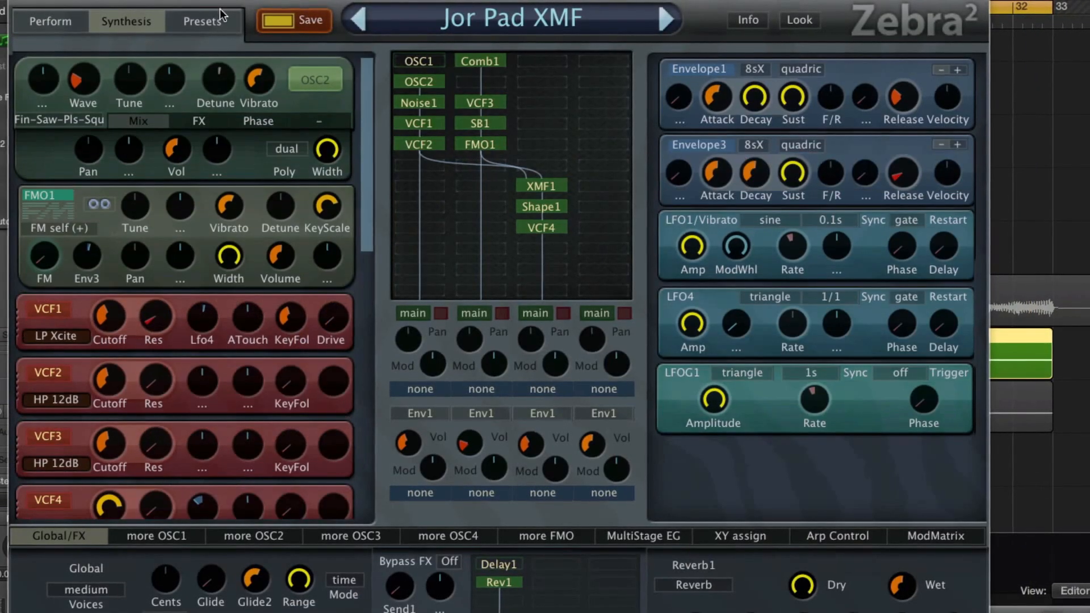
left_click(219, 14)
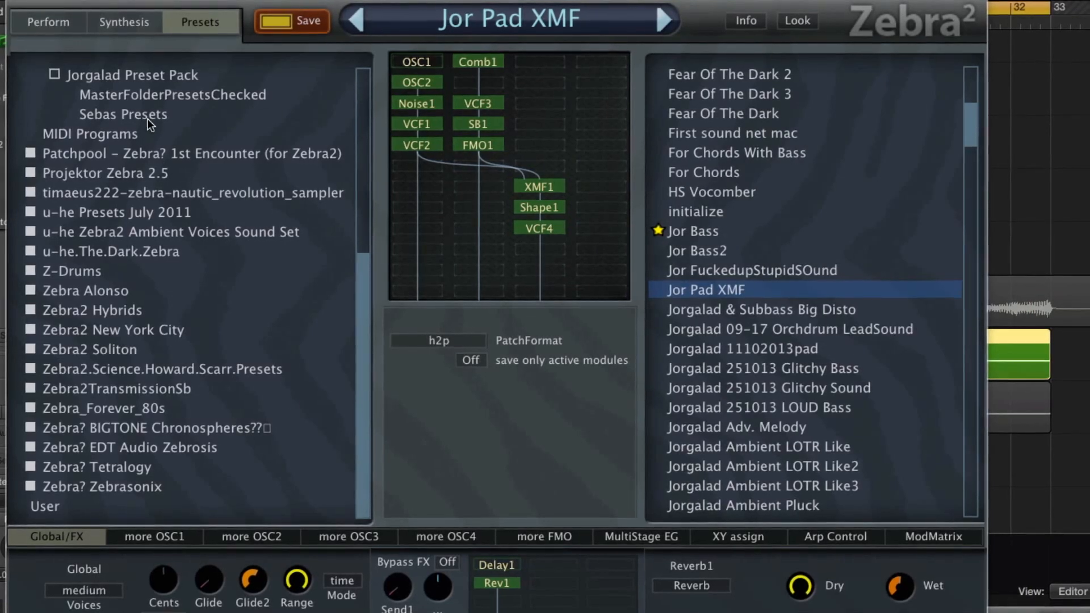
left_click(136, 24)
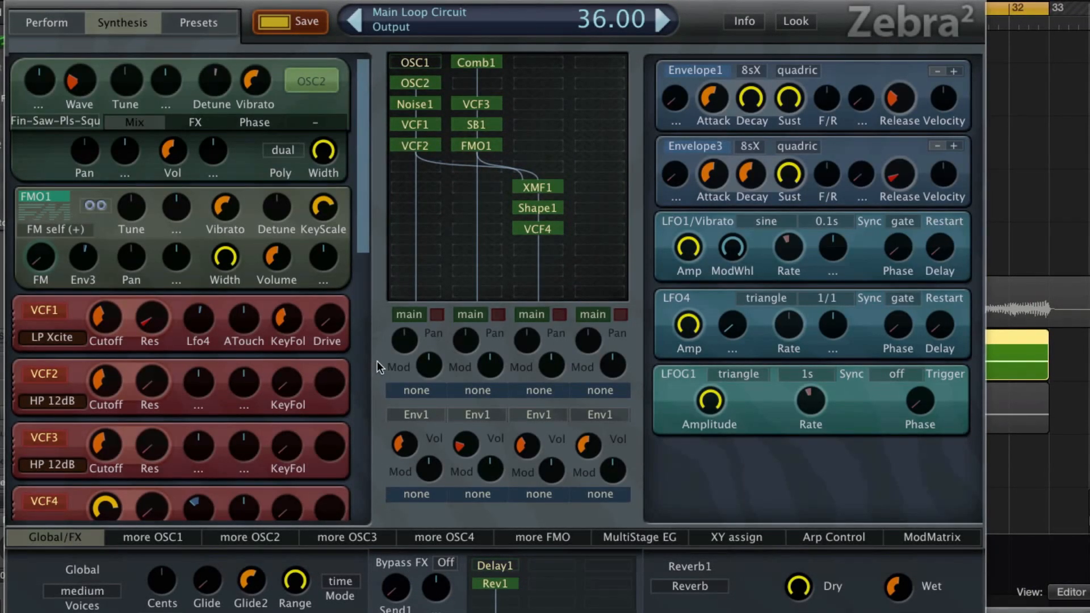
left_click(480, 66)
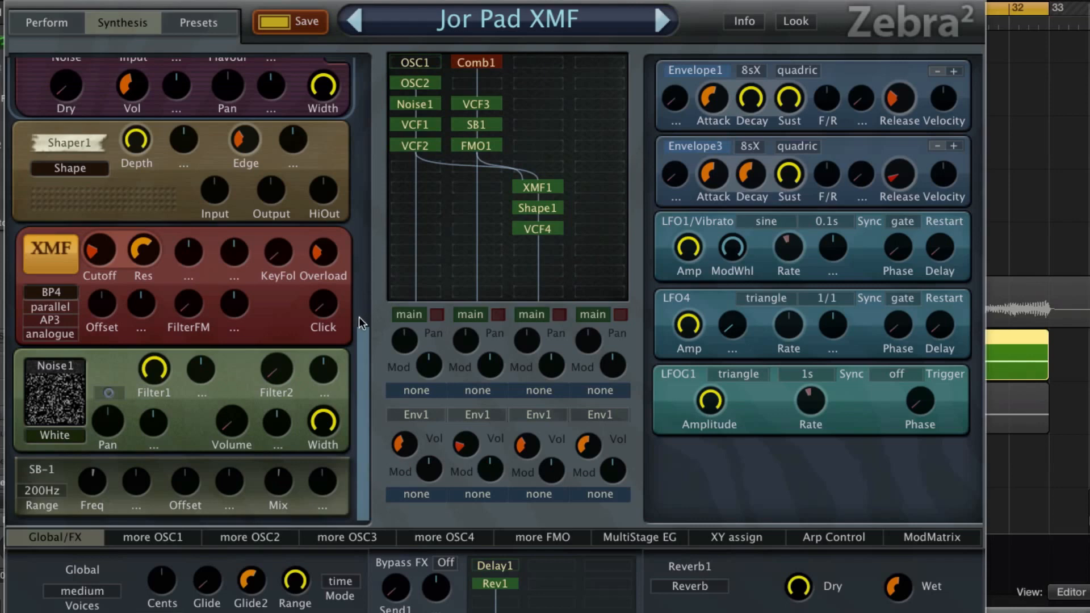
left_click_drag(368, 340, 373, 250)
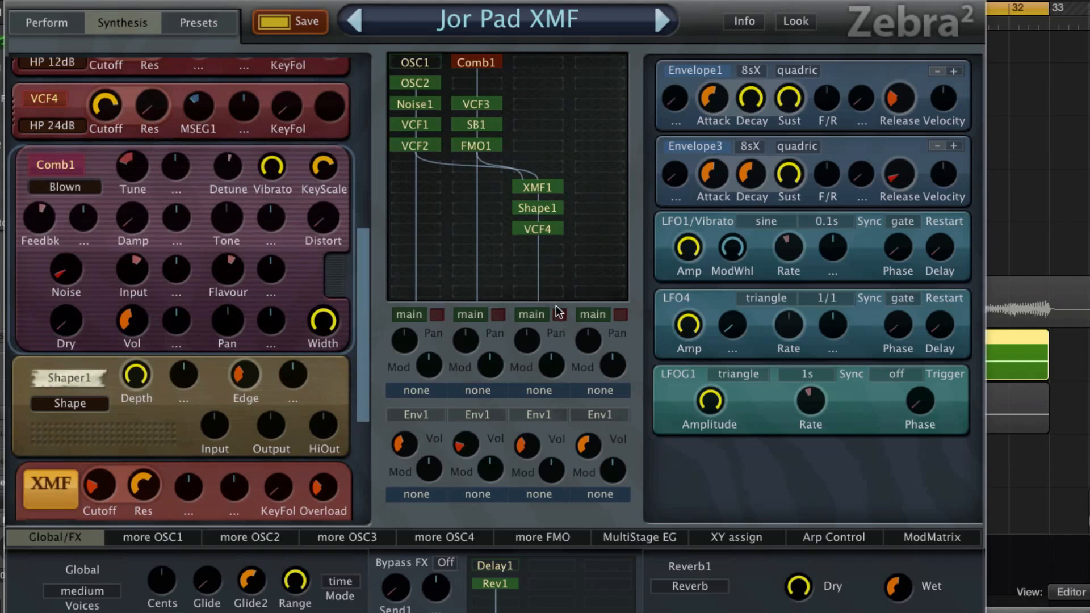
Step: Mute the first and third lanes of the module grid and set Comb1's Noise amount to 0
left_click(438, 313)
mouse_move(71, 275)
mouse_move(69, 268)
left_mouse_down()
mouse_move(66, 282)
mouse_move(72, 274)
left_mouse_up()
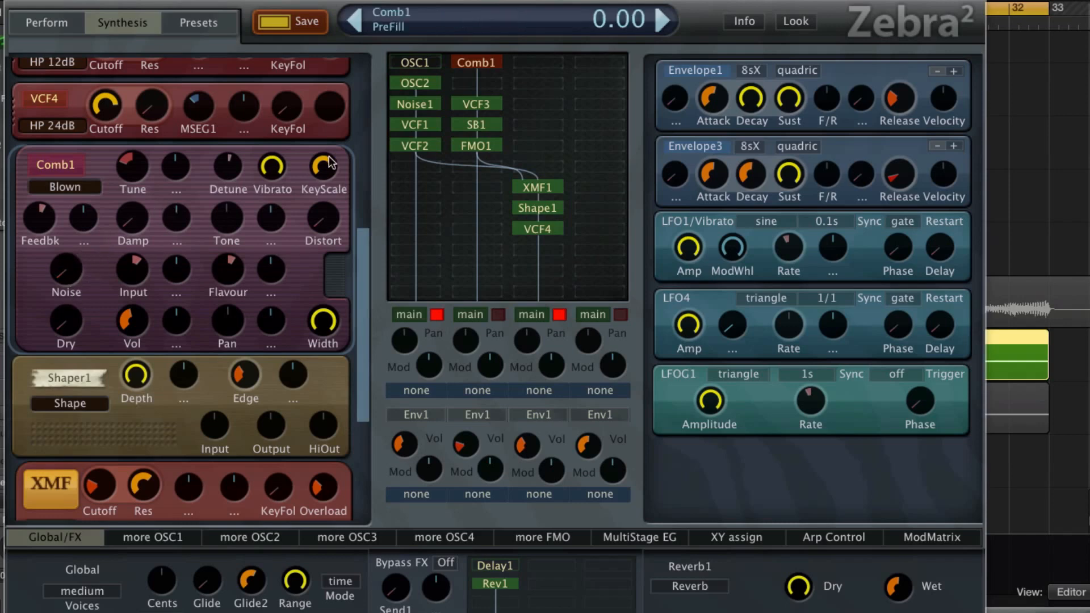
Step: Bypass XMF1, Shape1 and VCF4 in the third lane of the module grid
left_click(551, 188)
left_click(539, 203)
left_click(533, 231)
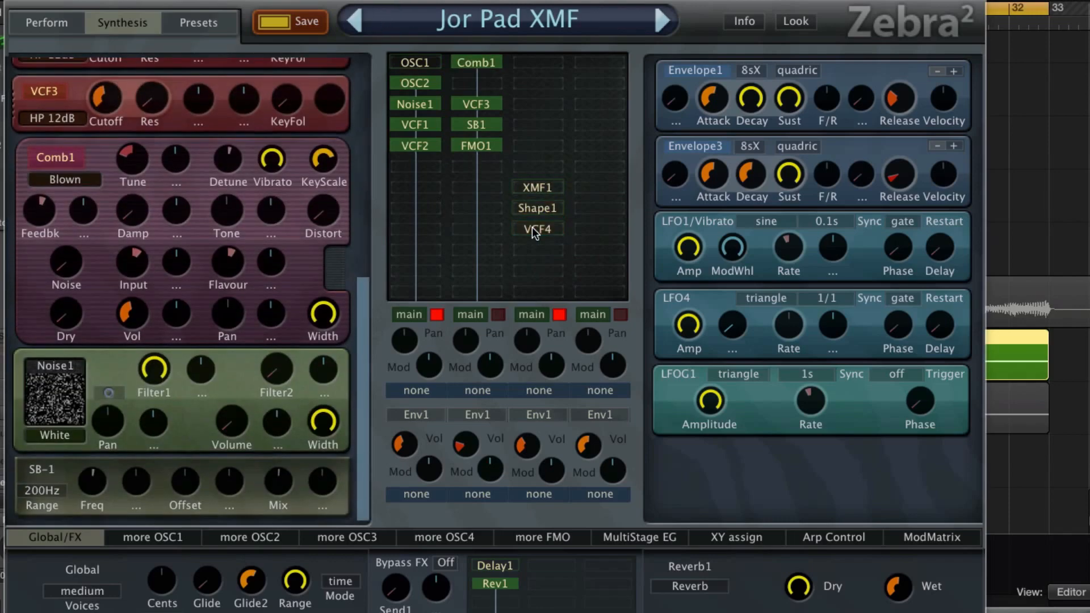
Step: Try Comb1's Noise amount at 52.50, centre its Input, and return Noise to 0
mouse_move(64, 266)
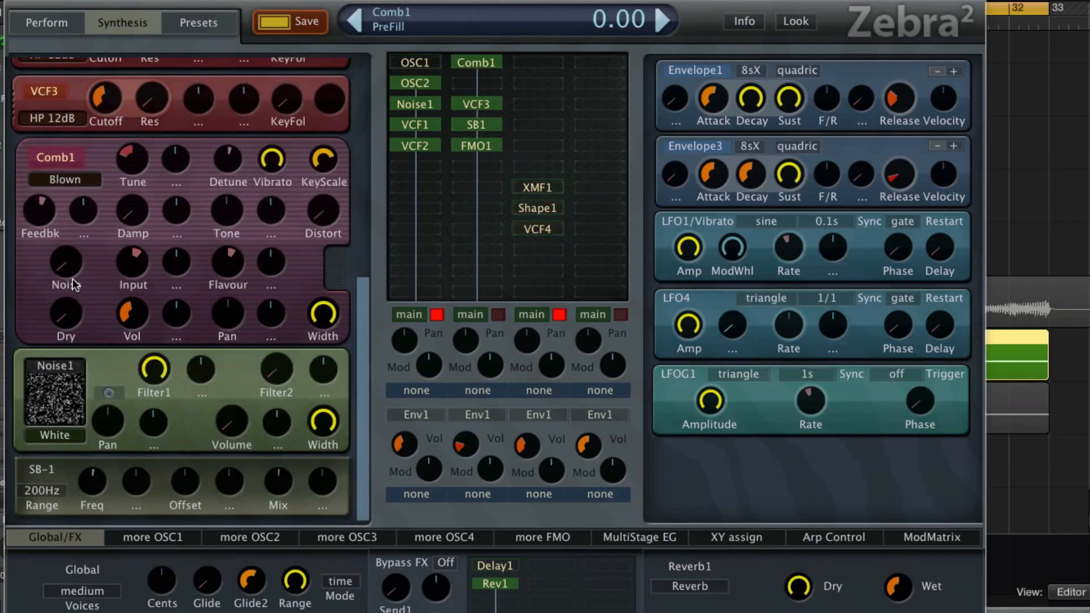
left_click_drag(68, 267, 75, 128)
mouse_move(137, 261)
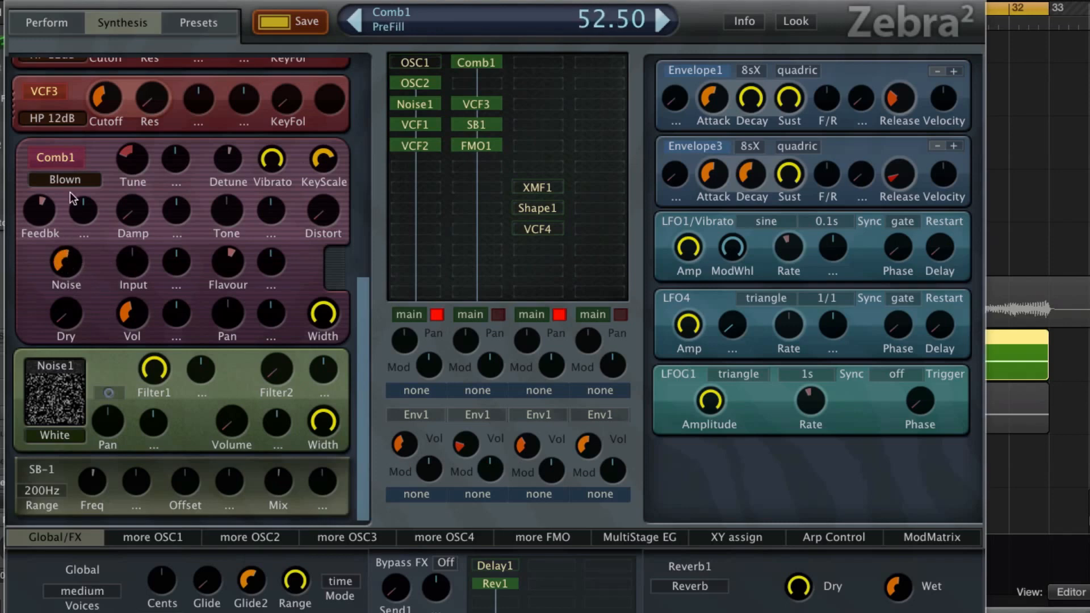
left_click_drag(67, 256, 66, 295)
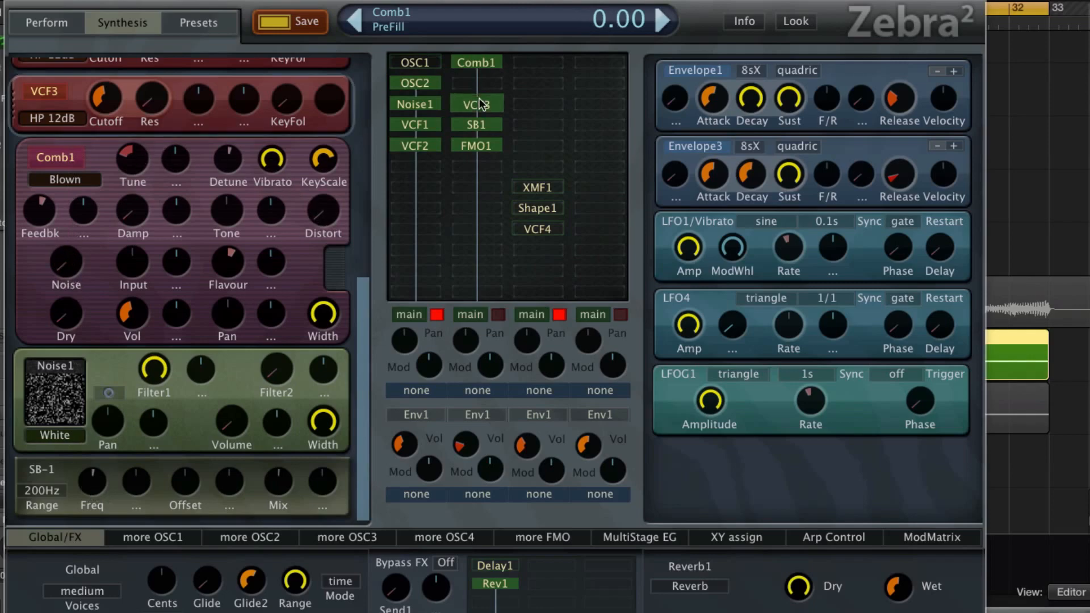
Step: Bypass FMO1 in the second lane and set Comb1's Noise amount to 9.00
left_click_drag(476, 105, 484, 124)
left_click(480, 144)
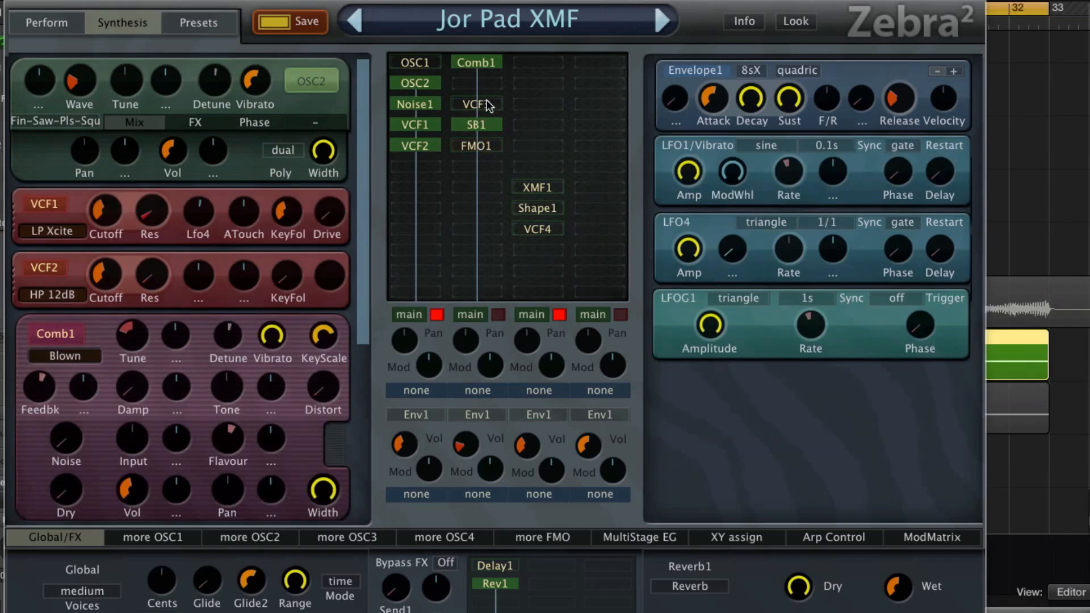
left_click(487, 106)
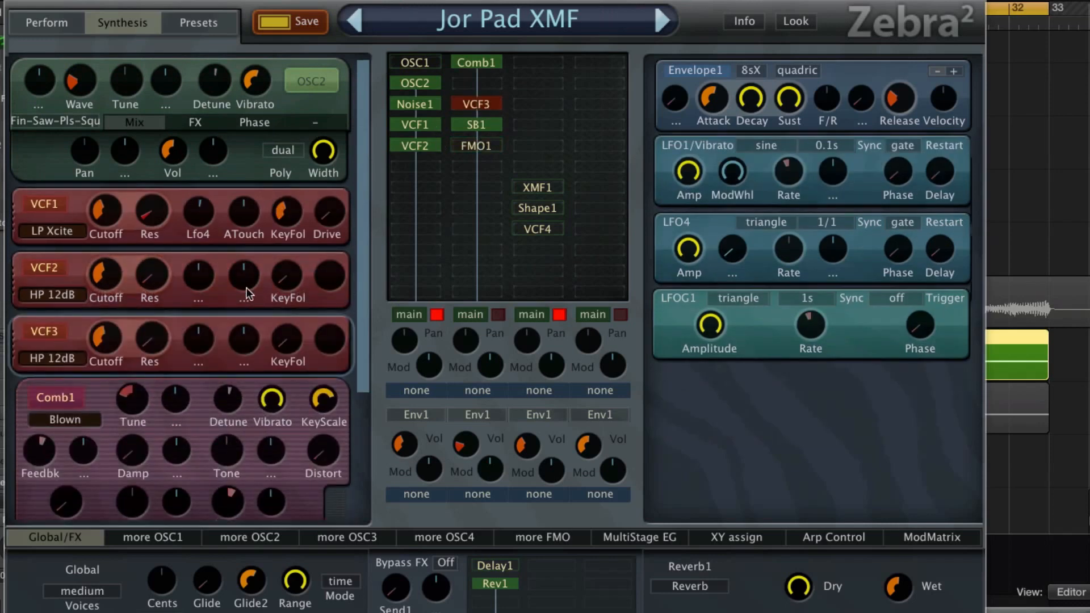
left_click_drag(365, 258, 365, 394)
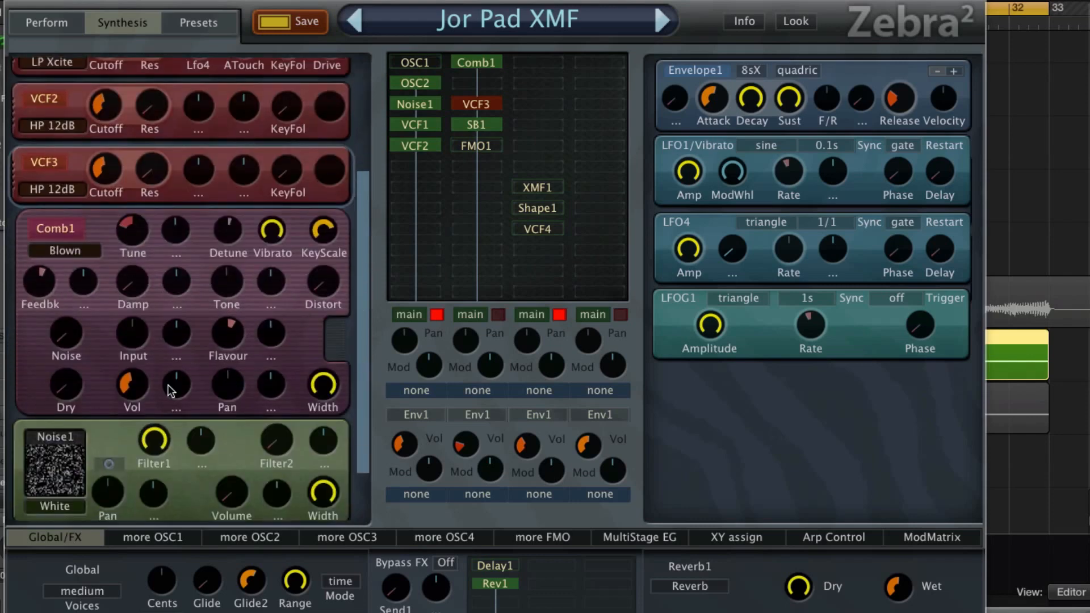
left_click_drag(72, 332, 73, 329)
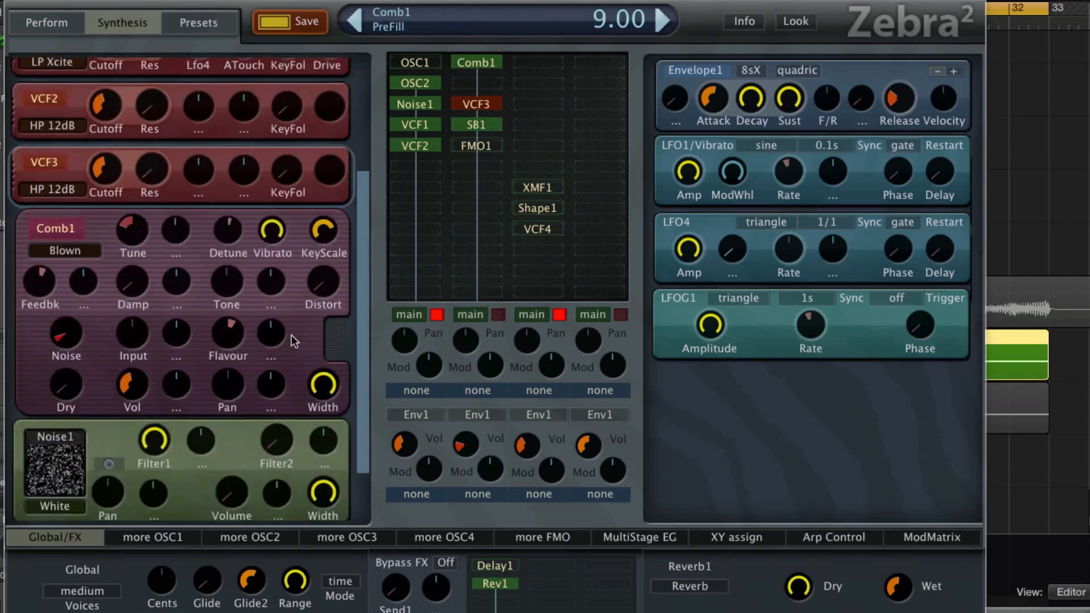
Step: Bypass SB1, VCF3, OSC2, Noise1, VCF1 and VCF2 to leave only Comb1 active in the grid
double_click(482, 121)
double_click(482, 104)
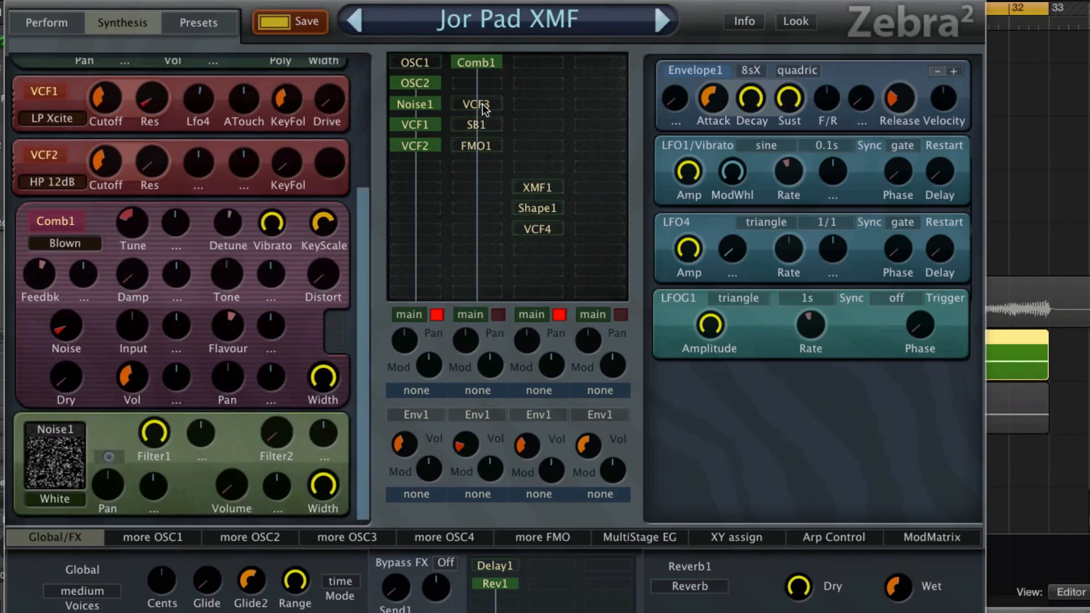
double_click(435, 83)
double_click(414, 104)
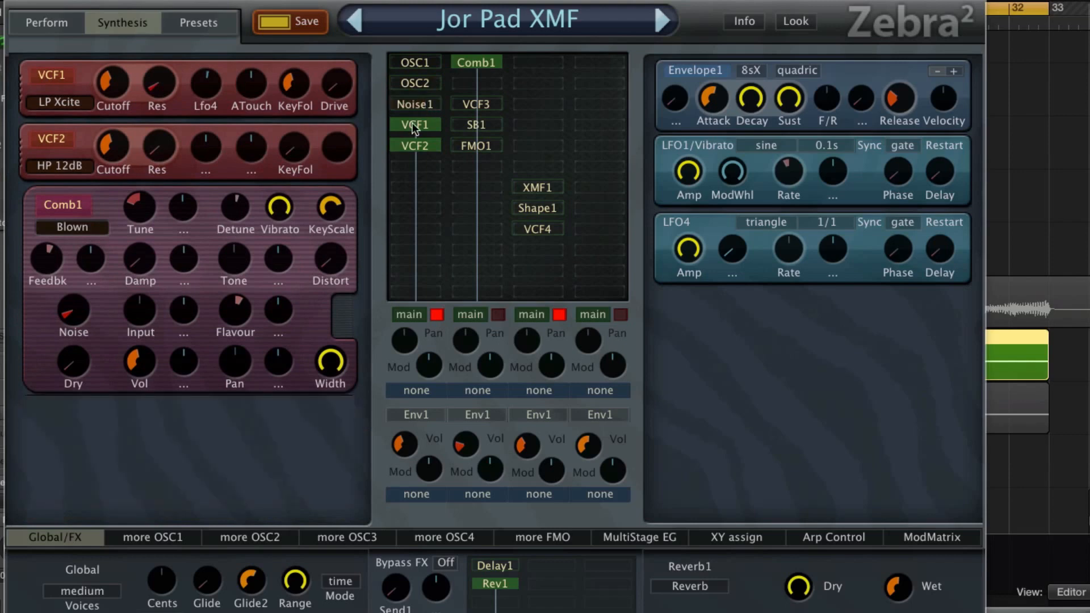
double_click(409, 143)
double_click(408, 123)
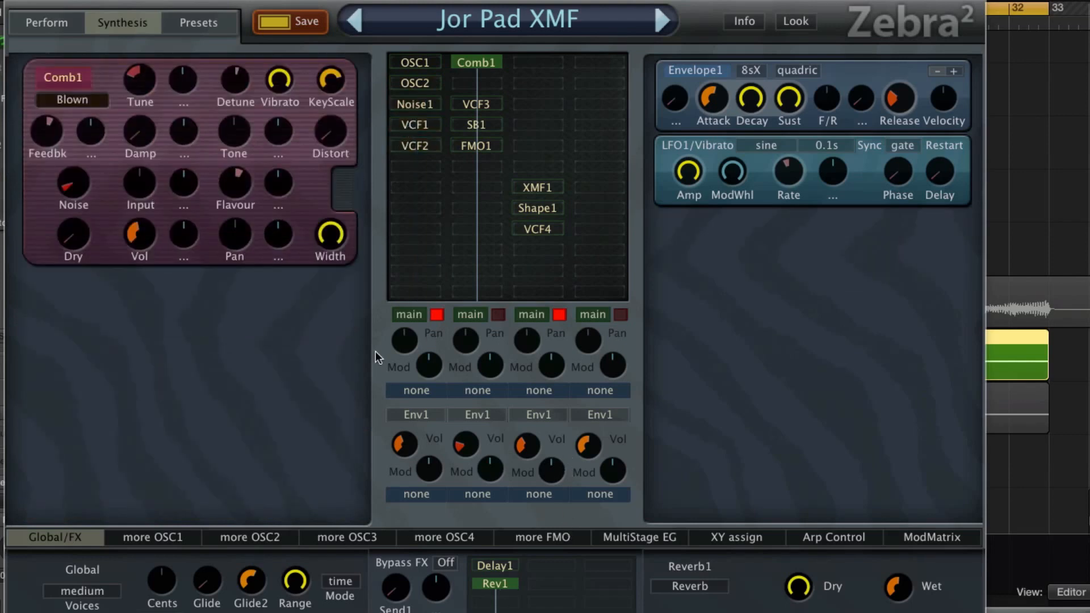
Step: Switch Comb1's excitation type to Saw and set its amount to 32.50
right_click(74, 182)
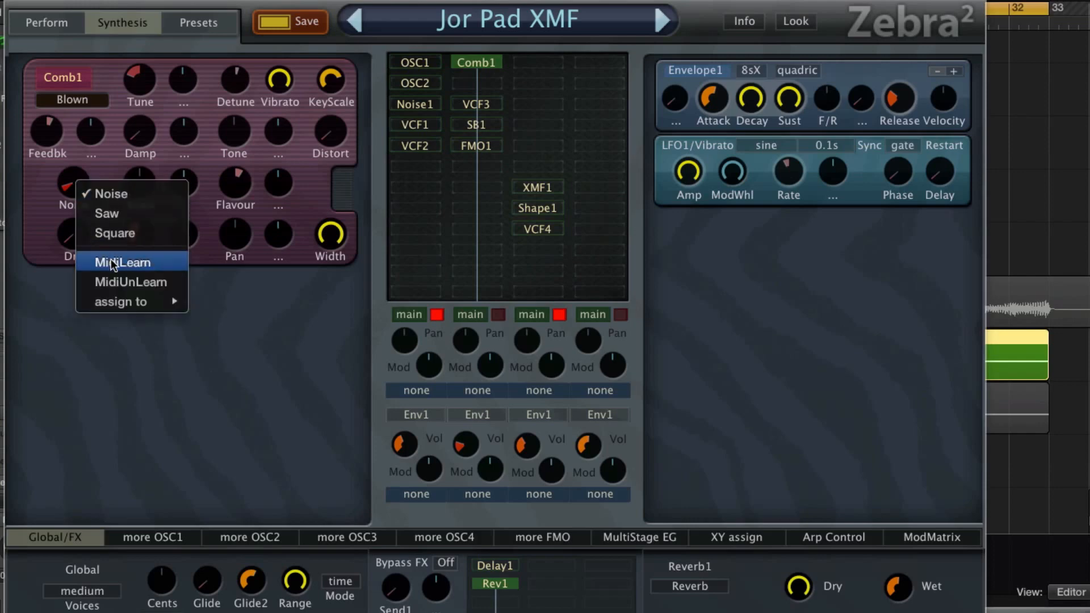
left_click(121, 214)
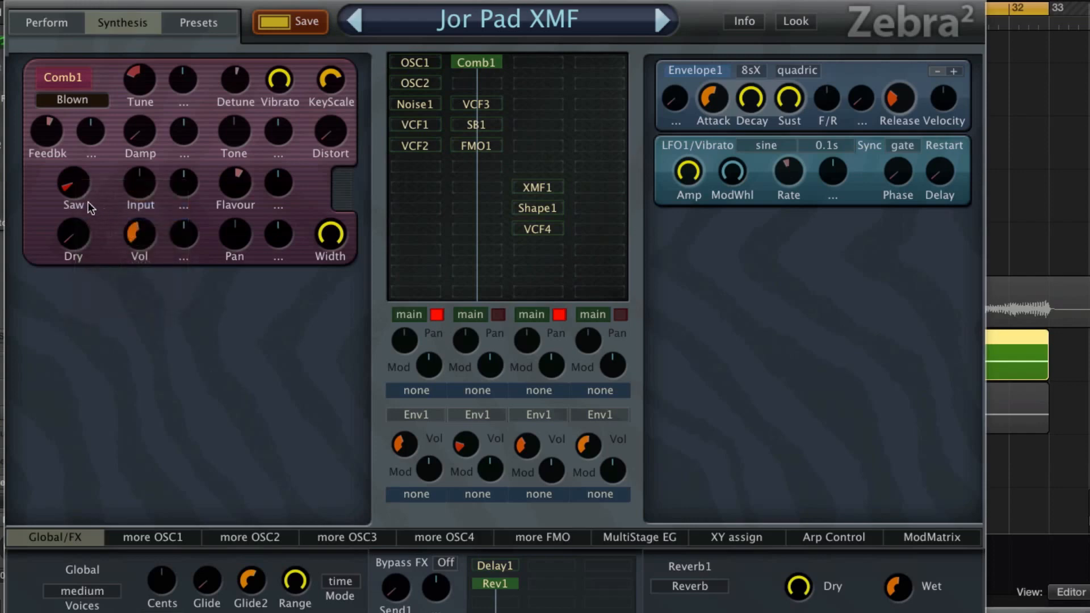
left_click_drag(70, 177, 74, 149)
left_click(75, 150)
left_click(72, 162)
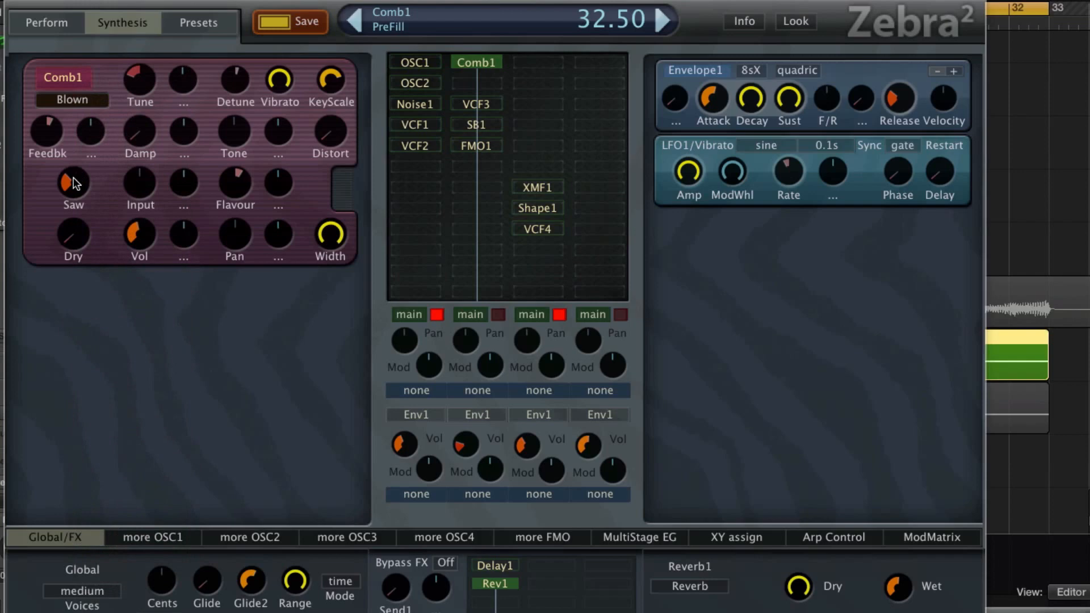
Step: Try Square as Comb1's excitation type, and set it back to Noise
right_click(74, 182)
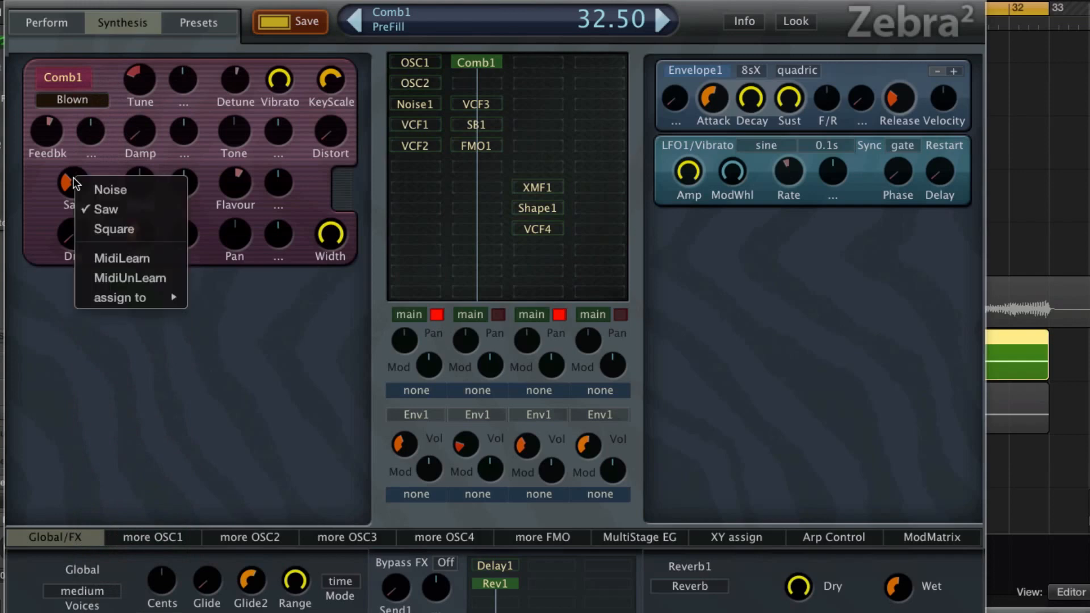
left_click(111, 223)
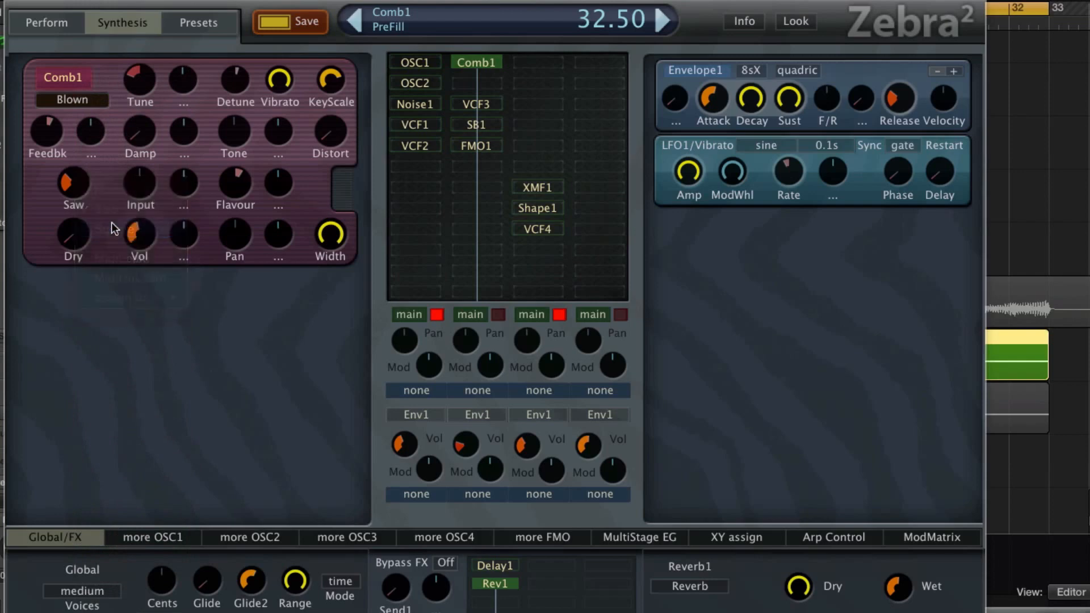
right_click(75, 186)
left_click(96, 191)
Step: Try Comb1's Damp at 34.50 and 100, and return it to 0
left_click_drag(140, 131, 142, 86)
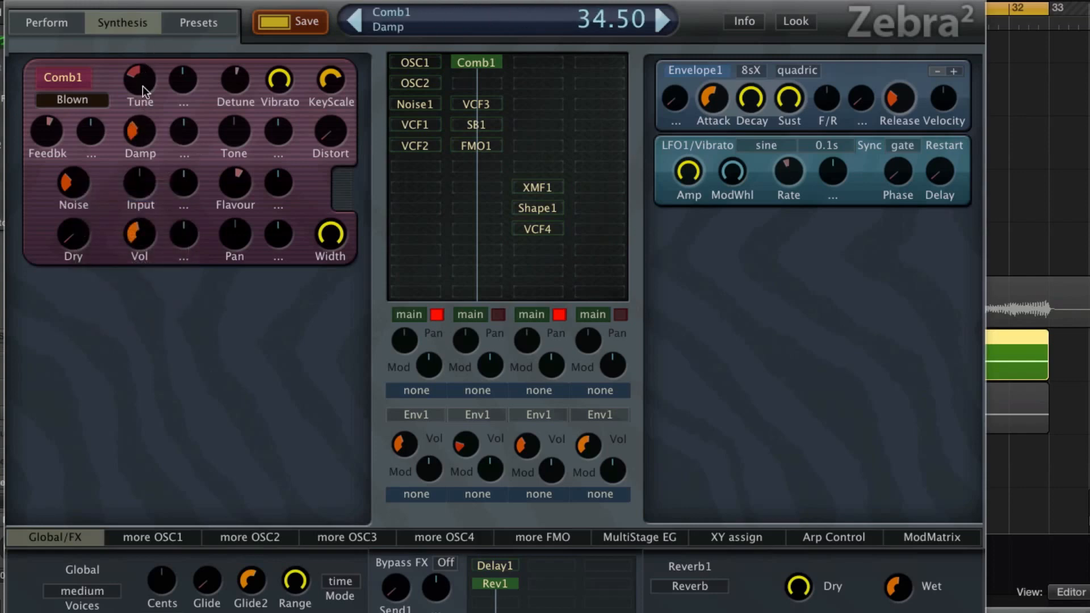
left_click_drag(144, 135, 145, 50)
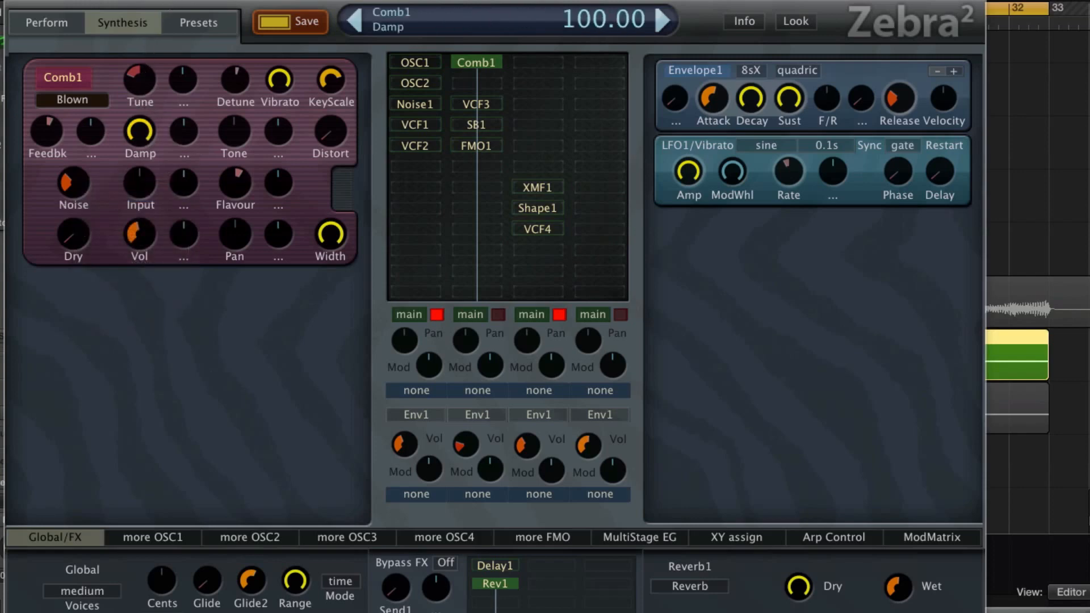
left_click_drag(142, 131, 103, 423)
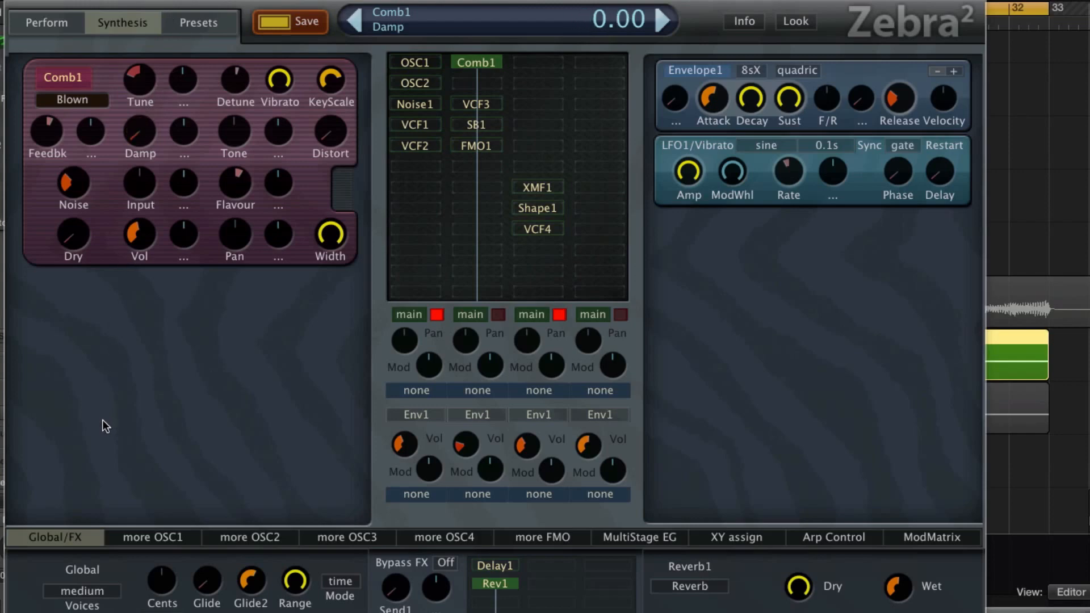
Step: Set Comb1's Feedback to -100 and modulate it with Lfo2 at a depth of 100
left_click_drag(55, 145, 52, 283)
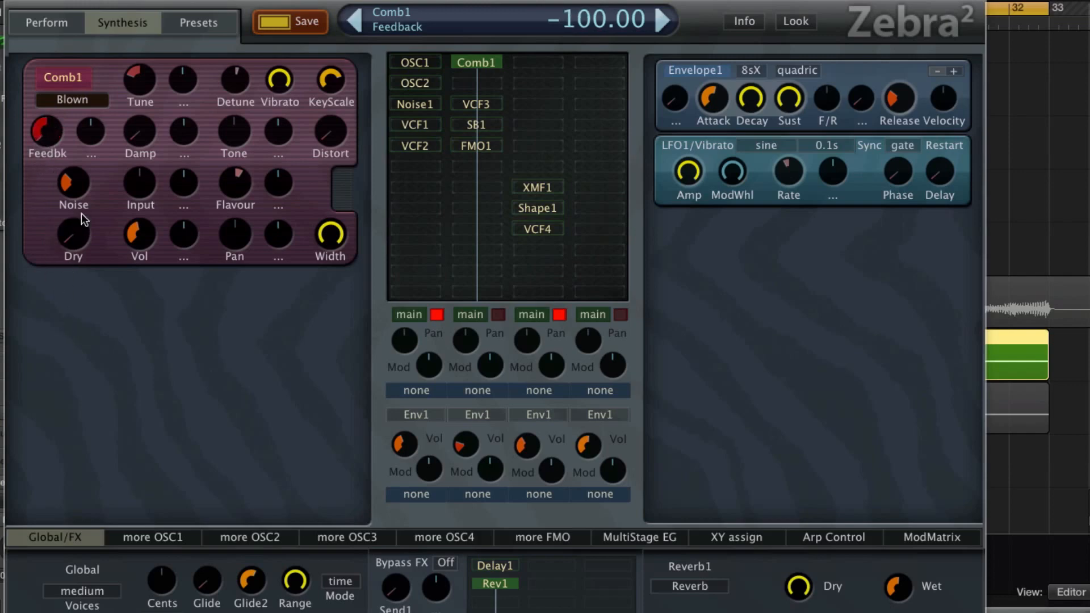
left_click(86, 137)
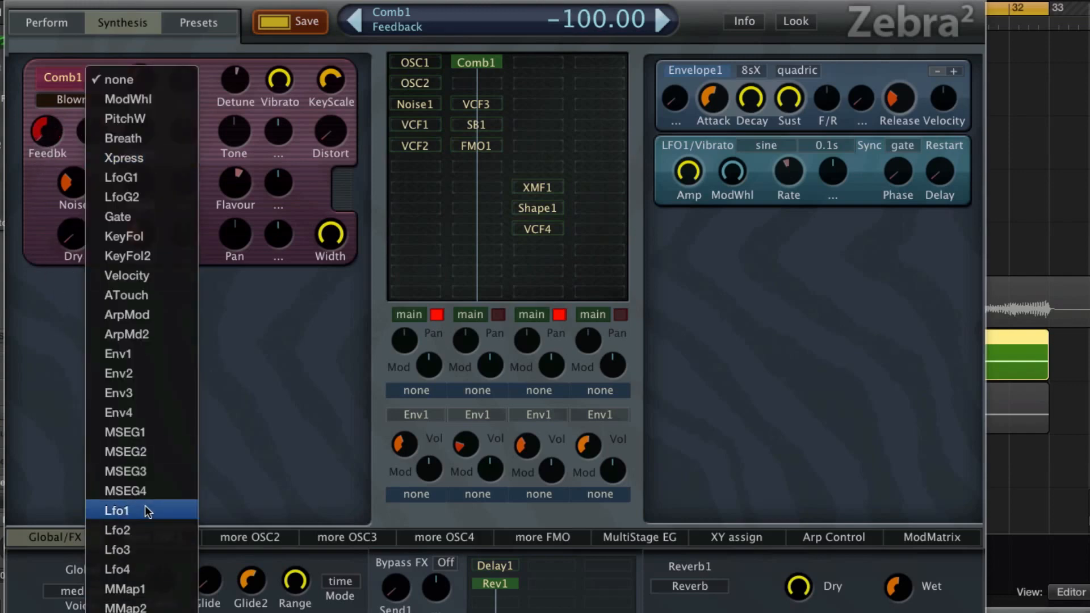
left_click(138, 529)
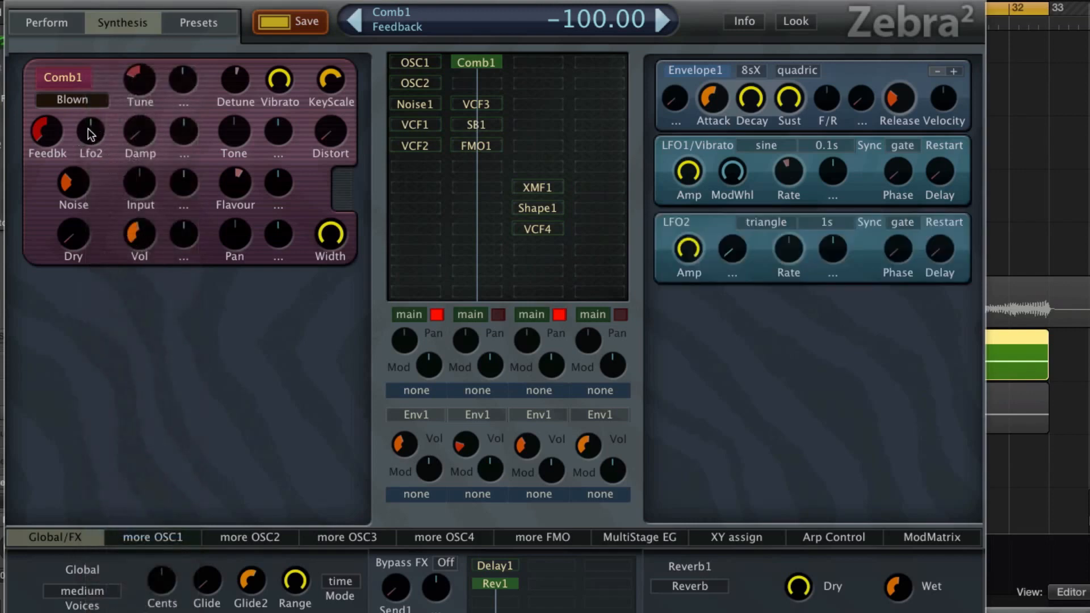
left_click_drag(90, 134, 90, 103)
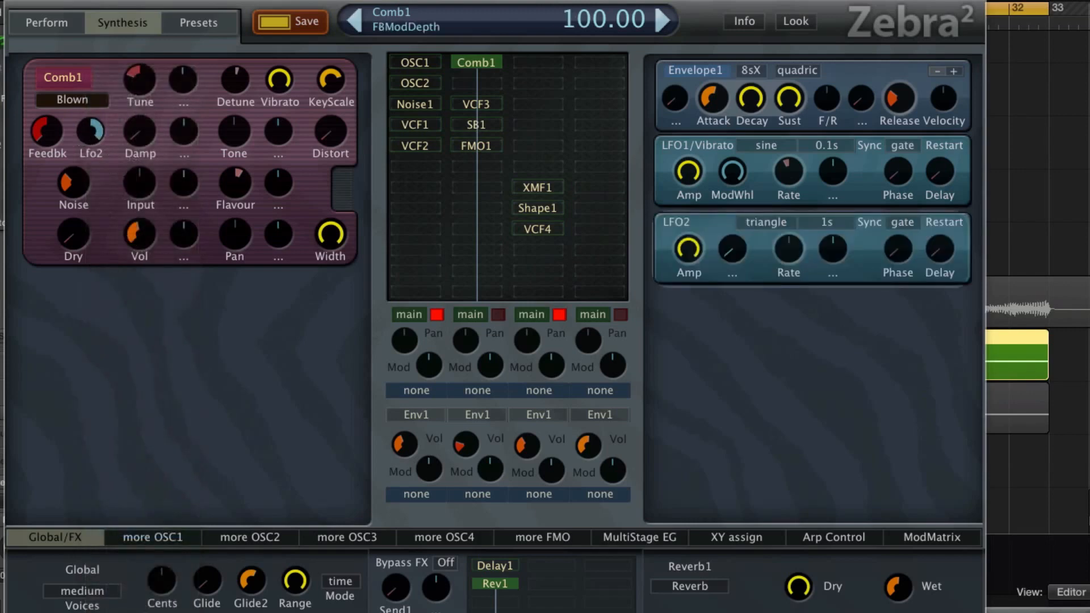
Step: Switch Comb1's Feedback modulation source to Lfo3 and set LFO3's waveform to user
left_click(750, 223)
left_click(750, 224)
left_click(87, 131)
left_click(192, 552)
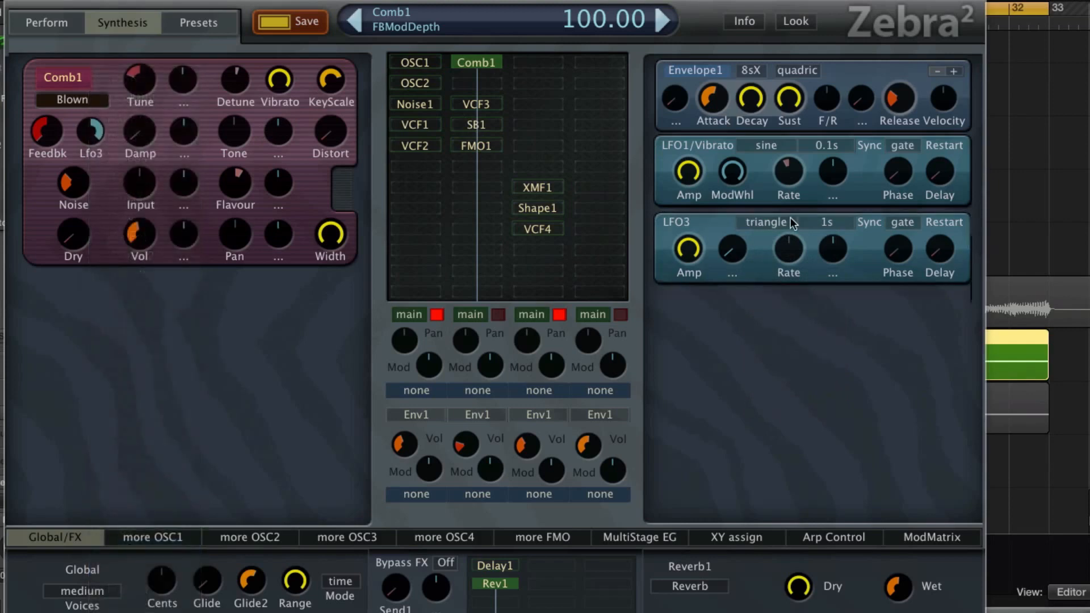
left_click(792, 224)
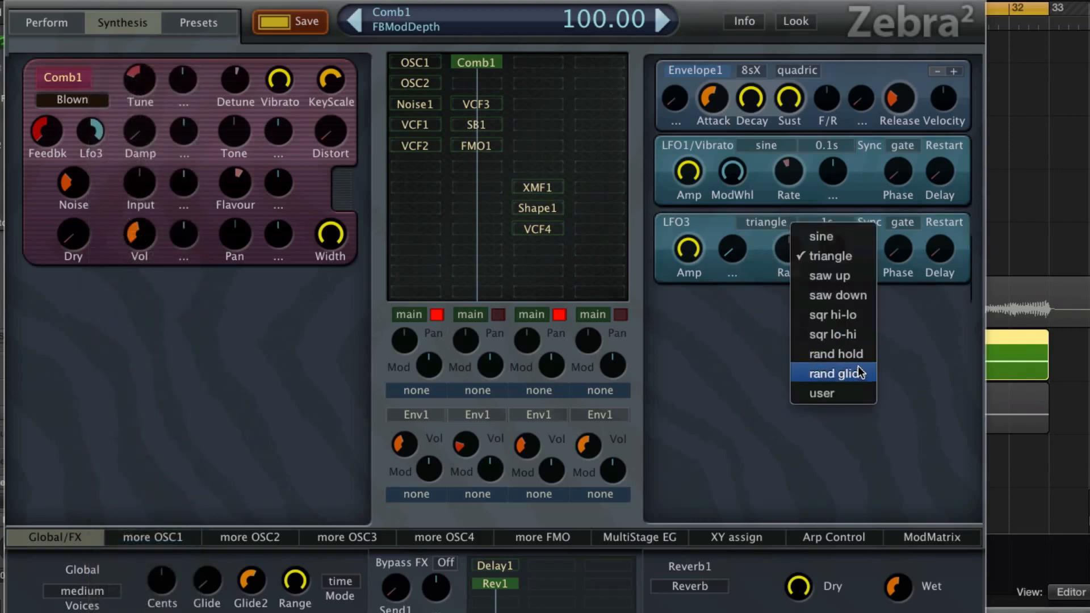
left_click(821, 393)
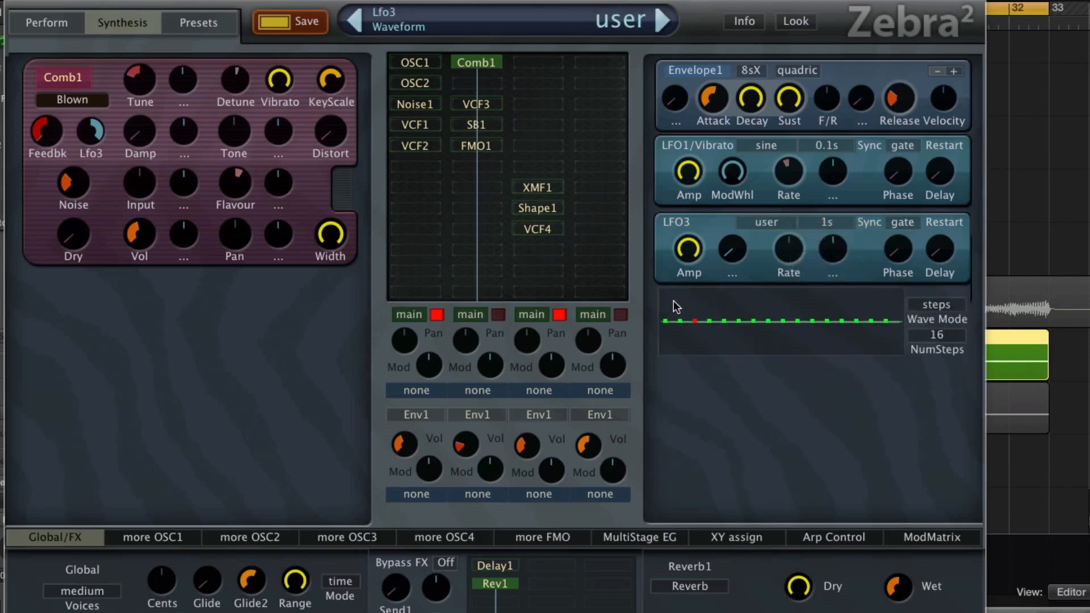
Step: Draw an 8-step LFO3 wave with steps 1, 3, 5 and 8 at 100 and steps 4 and 7 at the minimum
mouse_move(675, 307)
left_mouse_down()
mouse_move(674, 265)
mouse_move(724, 286)
mouse_move(731, 347)
mouse_move(713, 325)
mouse_move(724, 351)
mouse_move(723, 293)
left_mouse_up()
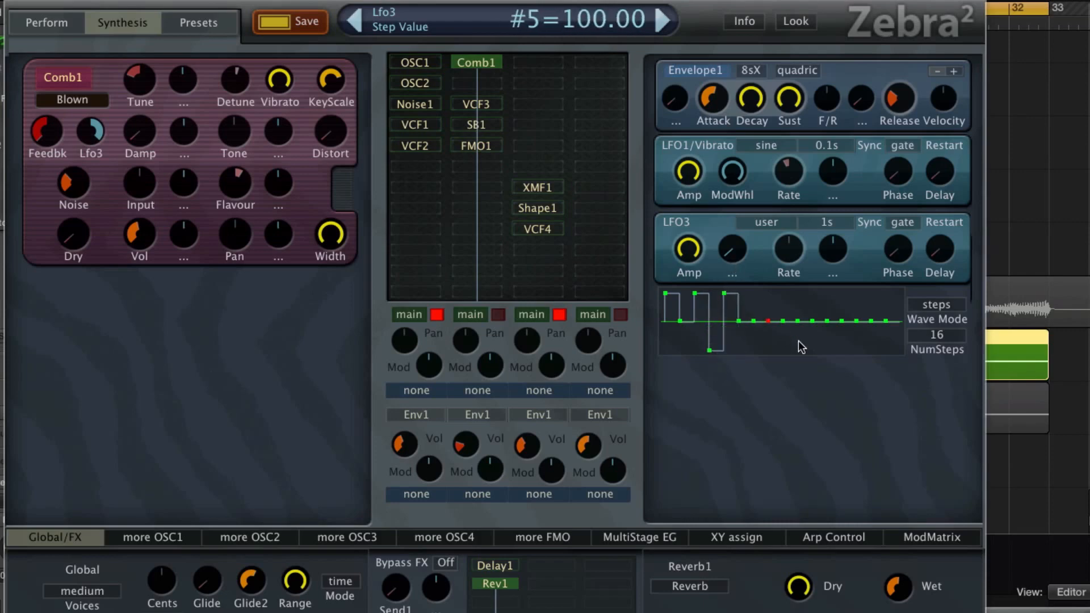
left_click(959, 340)
left_click(981, 285)
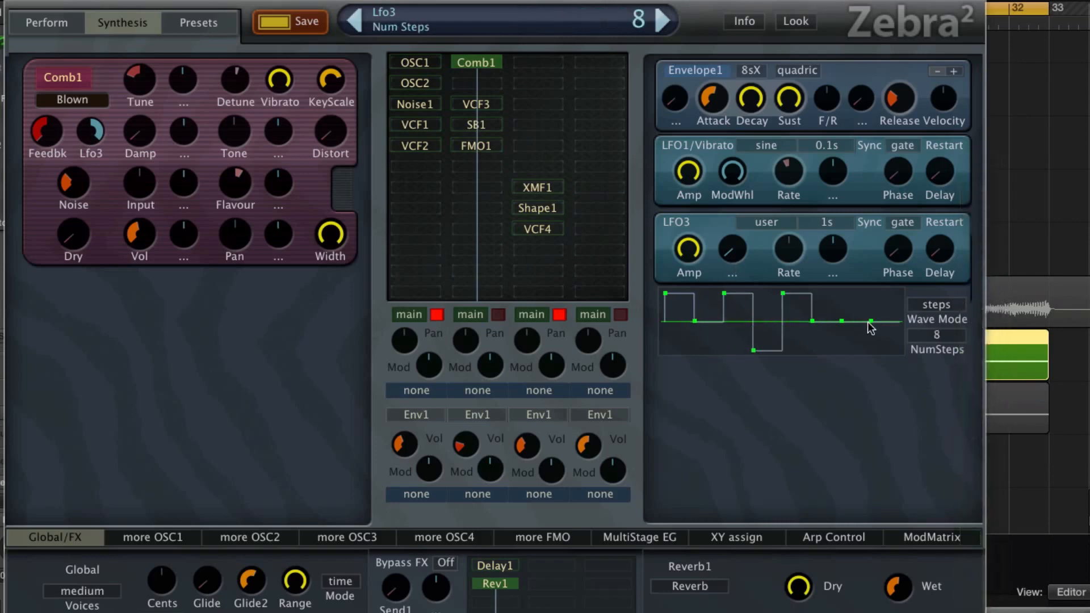
left_click_drag(863, 312, 861, 355)
left_click_drag(882, 314, 883, 292)
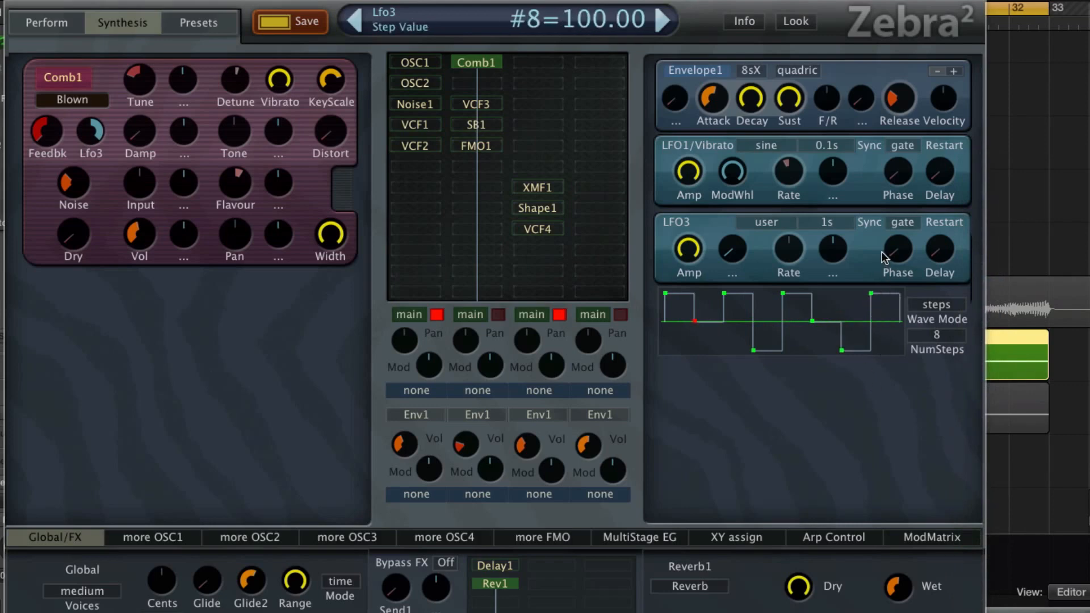
right_click(850, 296)
left_click(905, 486)
Step: Reduce Comb1's Feedback, set its modulation depth to 36, and sync LFO3 to 1/16
left_click_drag(47, 132, 94, 164)
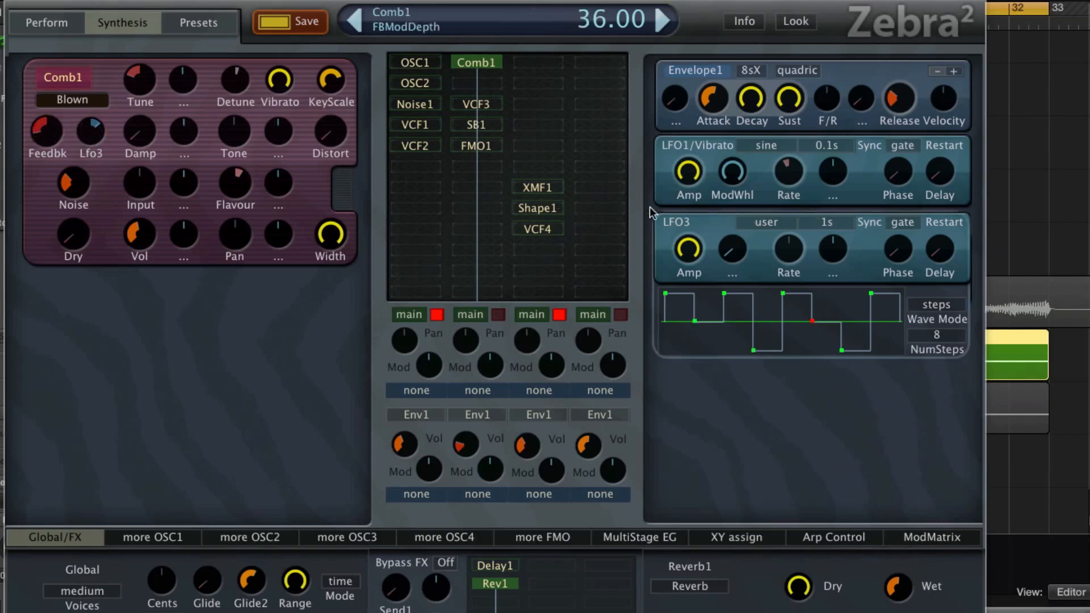
left_click(812, 218)
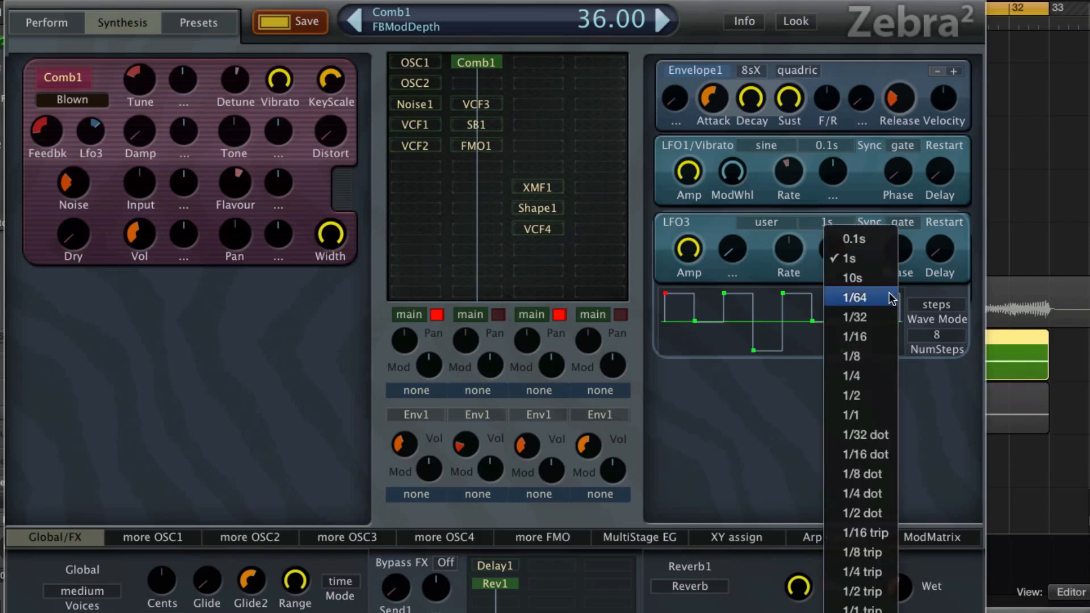
left_click(881, 338)
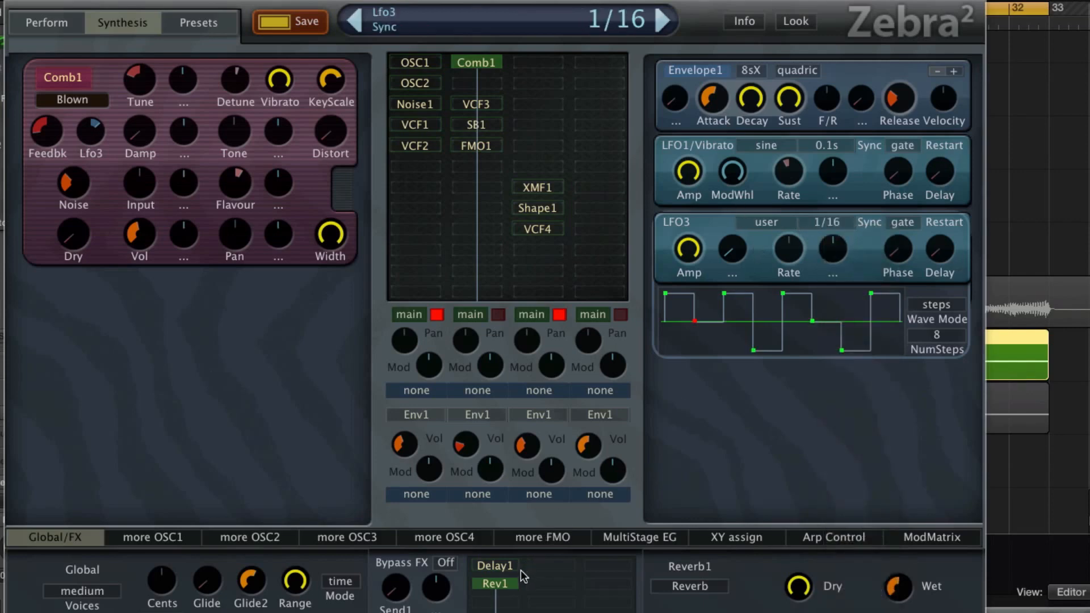
Step: Raise Comb1's Feedback and its Lfo3 depth again, increase the Tone, and set Flavour to 41.99
left_click_drag(79, 135, 112, 116)
left_click_drag(234, 131, 243, 36)
mouse_move(225, 177)
left_mouse_down()
mouse_move(229, 169)
mouse_move(224, 180)
left_mouse_up()
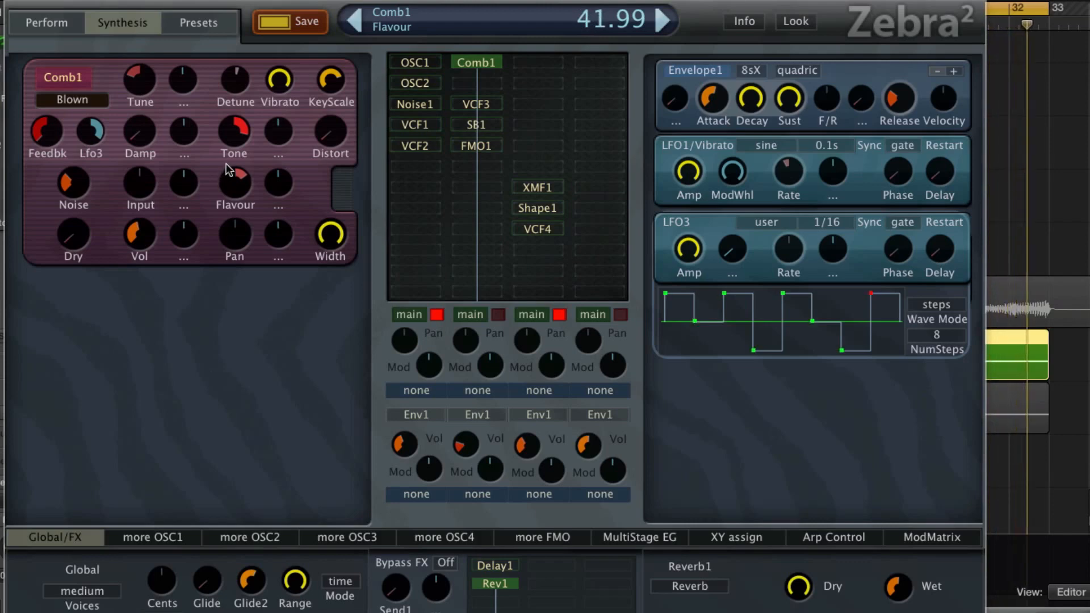
Step: Set Comb1's Tune to -12 with Lfo3 modulation at a depth of 12, and set Rev1's Wet to 37
mouse_move(150, 81)
left_mouse_down()
mouse_move(151, 40)
mouse_move(143, 80)
left_mouse_up()
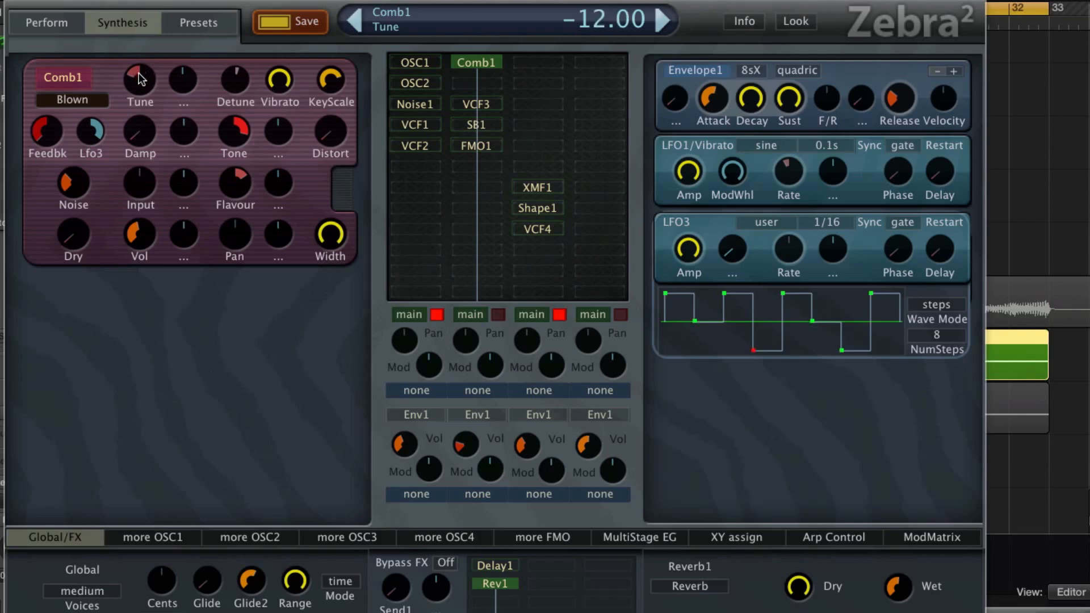
left_click(183, 77)
mouse_move(190, 77)
left_mouse_down()
mouse_move(205, 25)
mouse_move(196, 5)
left_mouse_up()
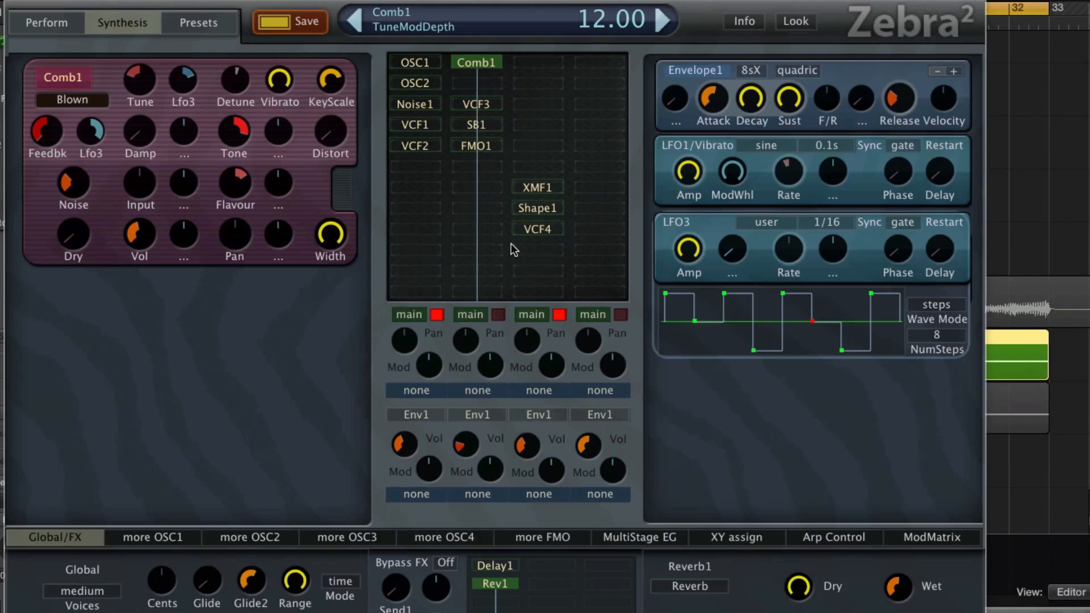
left_click_drag(897, 589, 896, 594)
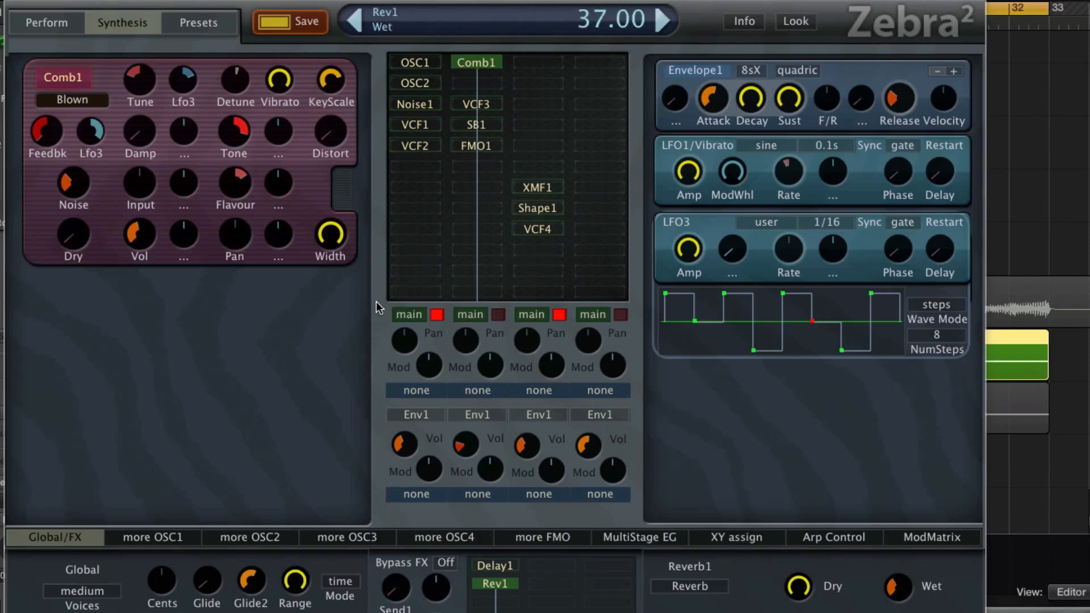
Step: Soften Comb1 by lowering its Tone, resetting Detune to 0, and setting the Noise amount to 3.50 and Damp to 46.50
left_click_drag(241, 134, 242, 170)
left_click_drag(240, 80, 239, 184)
double_click(233, 78)
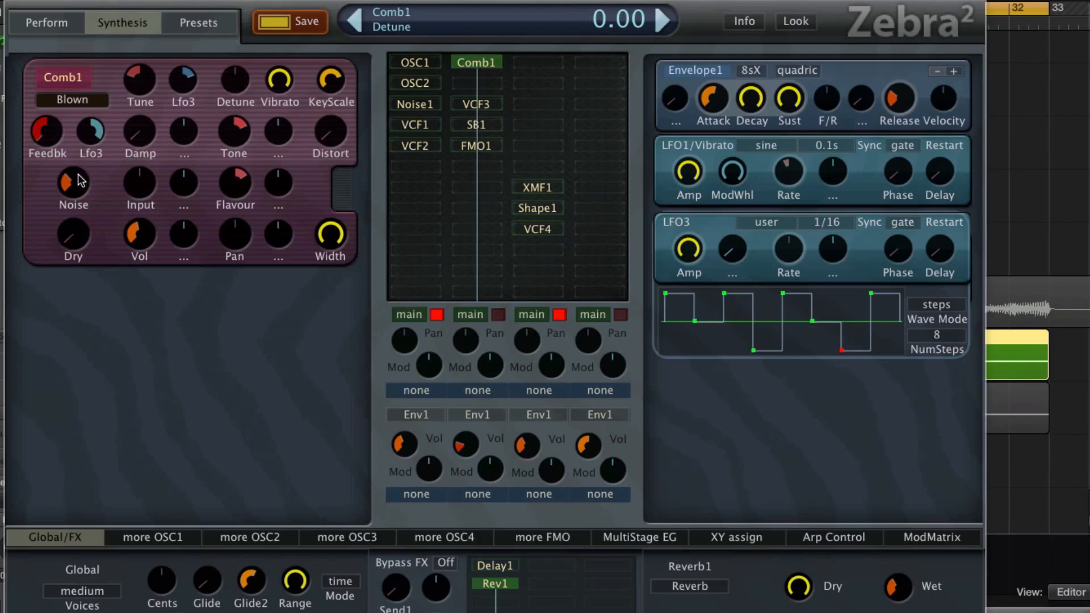
left_click_drag(74, 181, 84, 250)
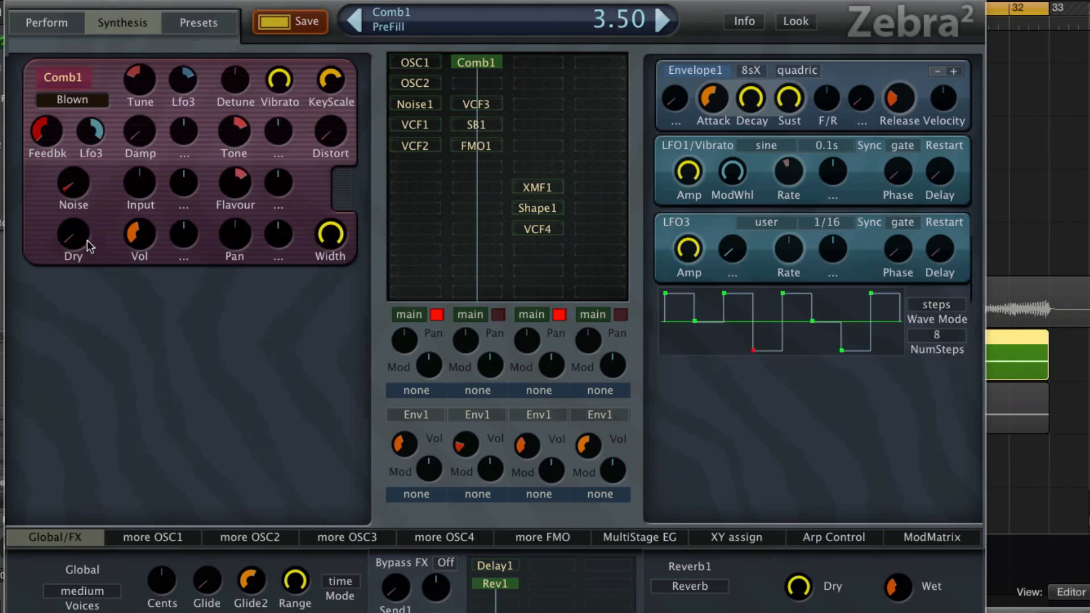
mouse_move(139, 132)
left_mouse_down()
mouse_move(139, 91)
mouse_move(140, 113)
left_mouse_up()
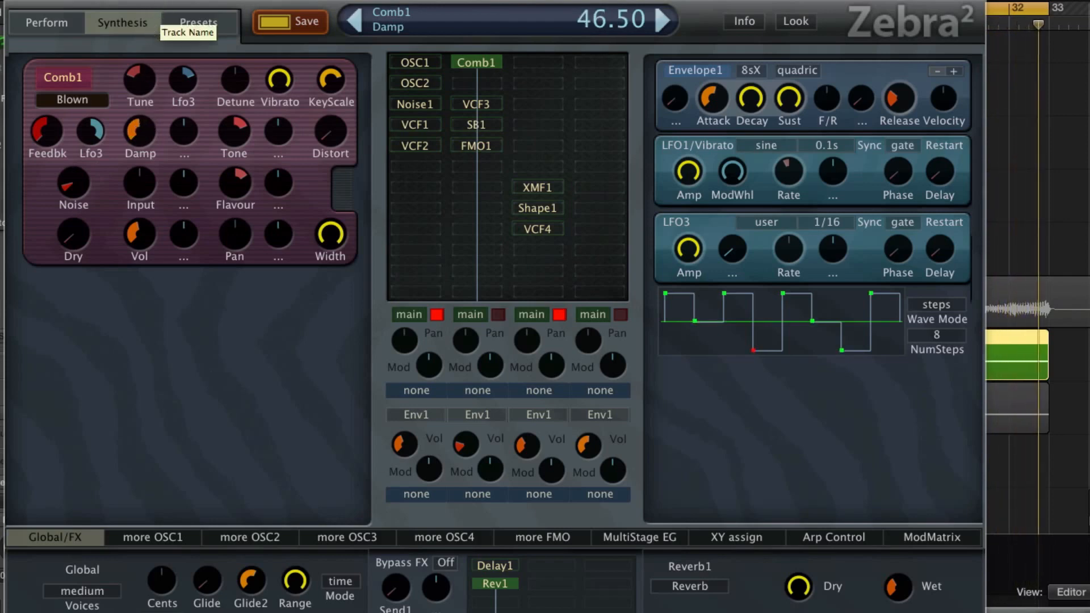
Step: Reduce Rev1's Wet level, set its Damp to 73, and enable Delay1
left_click_drag(898, 588, 861, 515)
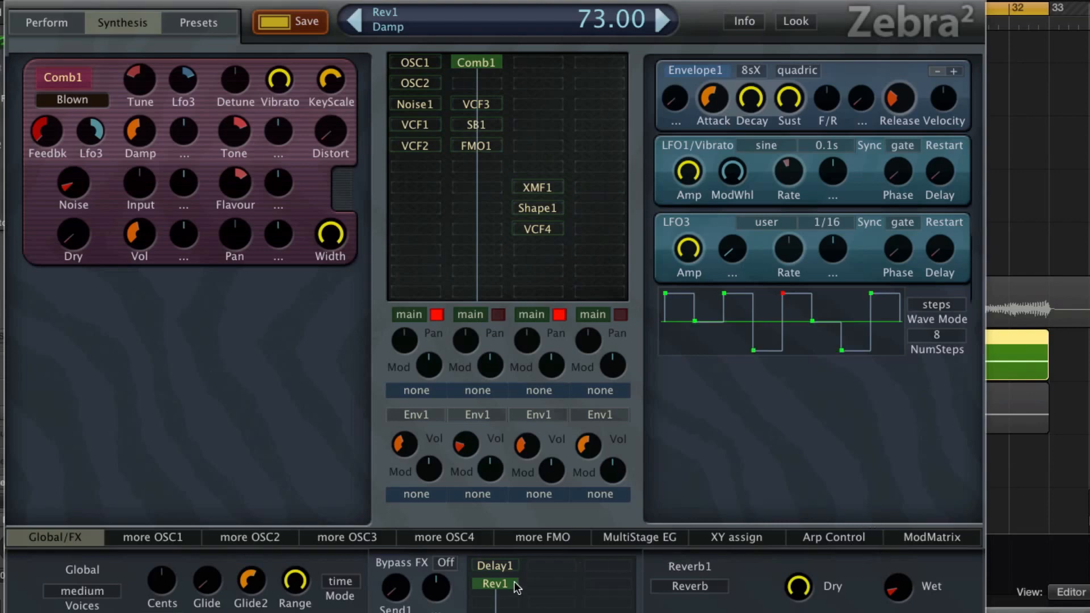
left_click(505, 565)
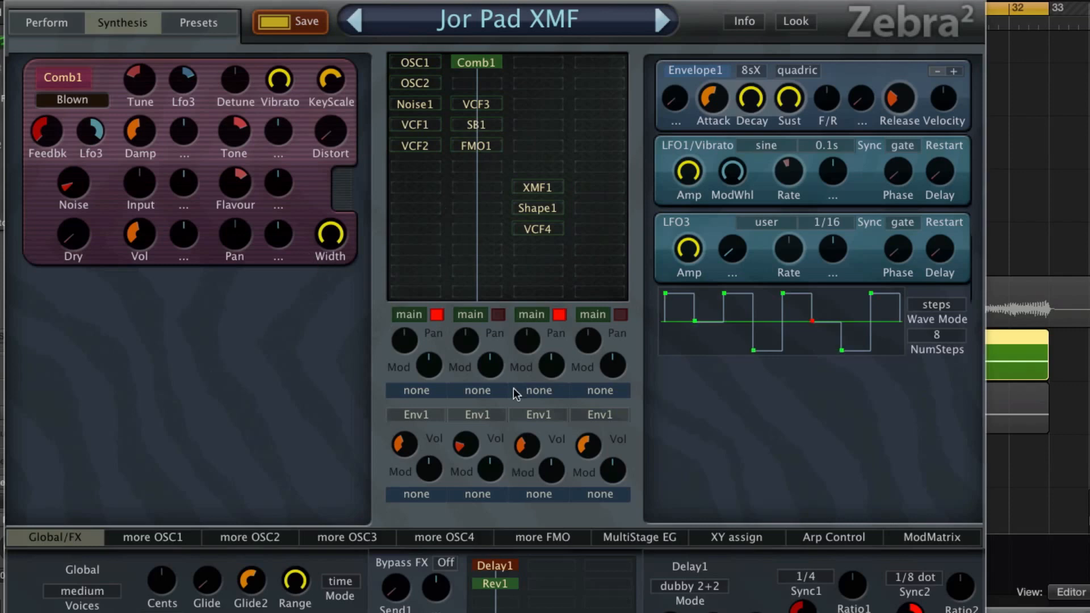
Step: Try the VCF3 and SB1 modules below Comb1 one at a time, switching each off again
left_click(468, 105)
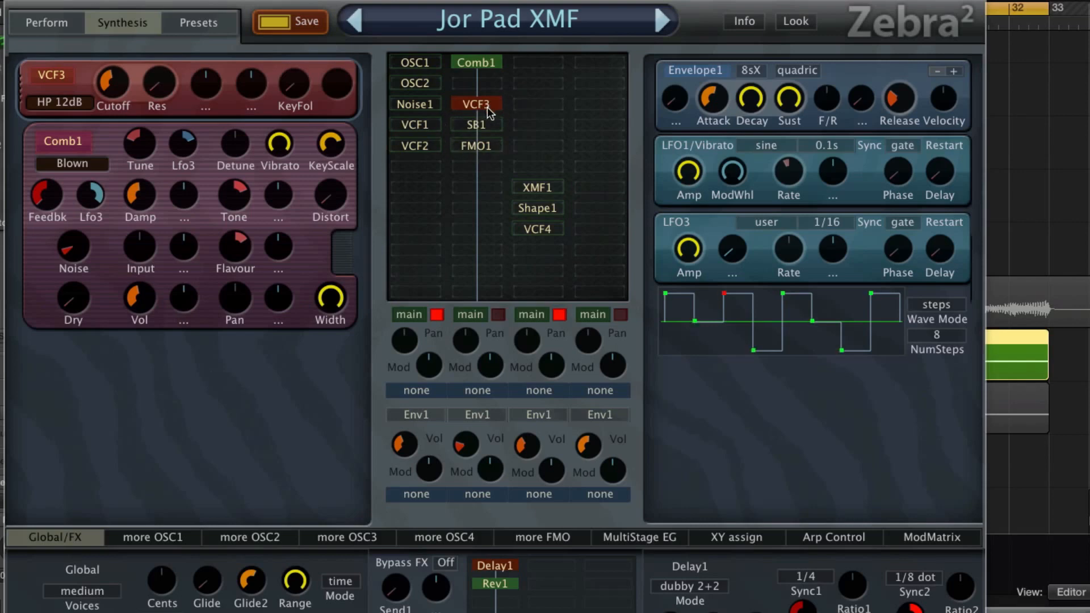
left_click(487, 107)
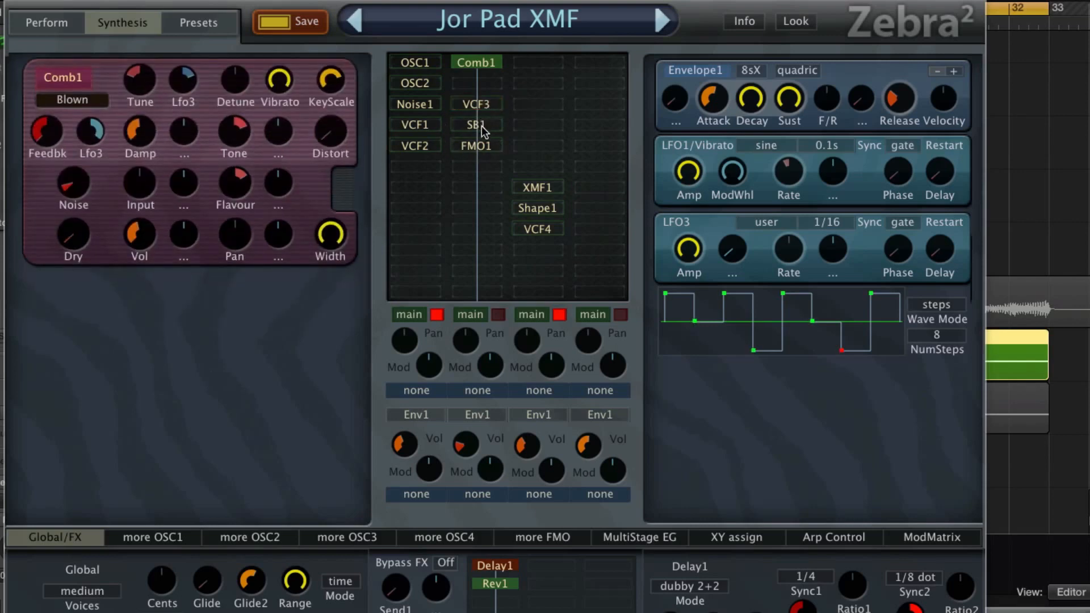
left_click(482, 125)
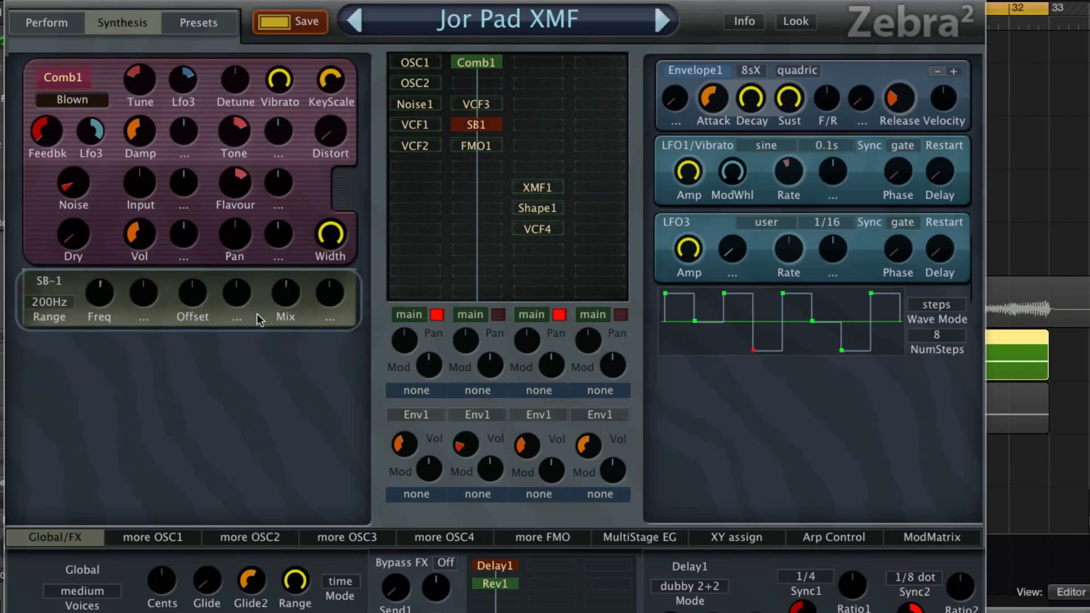
left_click(480, 128)
Step: Enable FMO1 in the same lane as Comb1, and view Comb1's available comb models
left_click(485, 146)
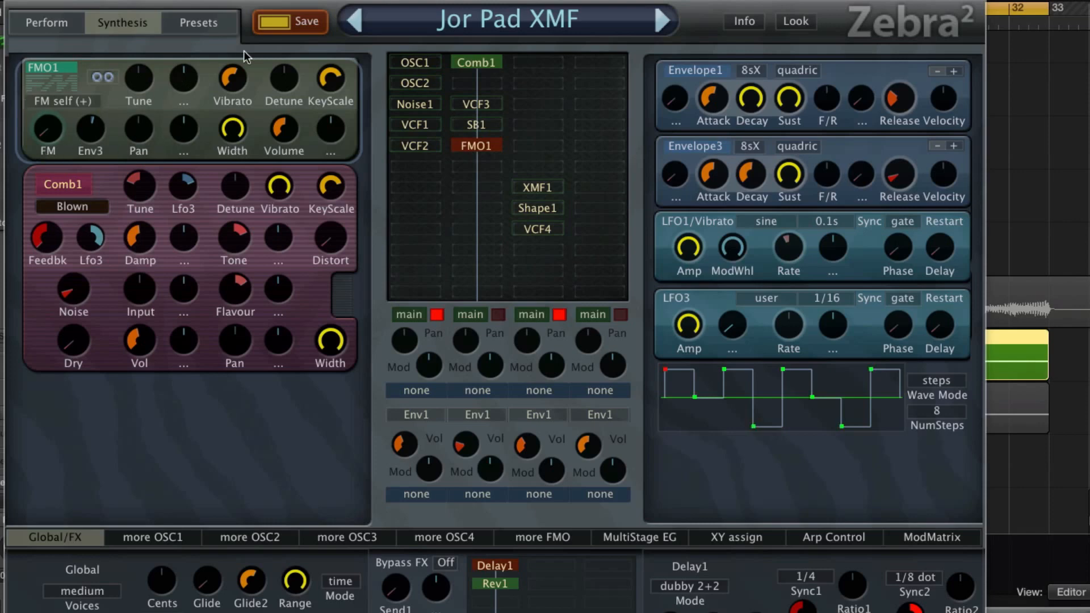
left_click(485, 64)
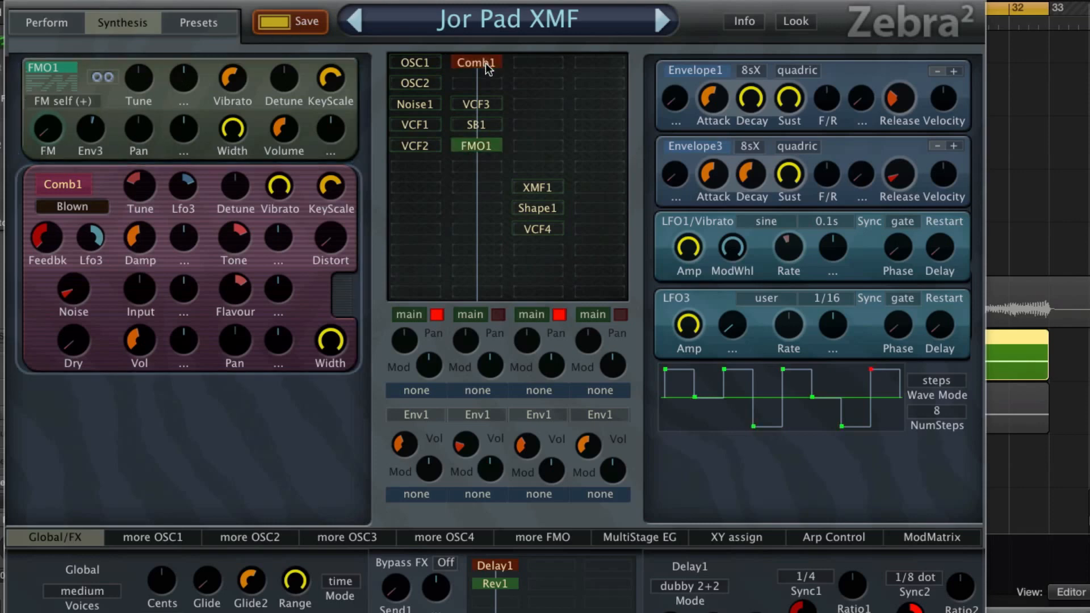
left_click(487, 149)
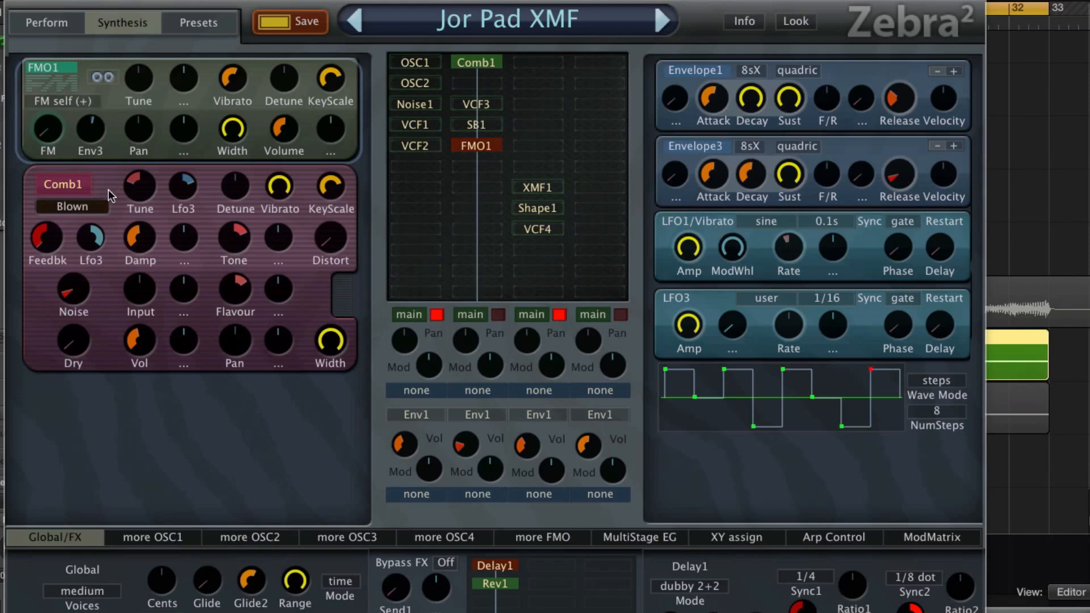
left_click(92, 206)
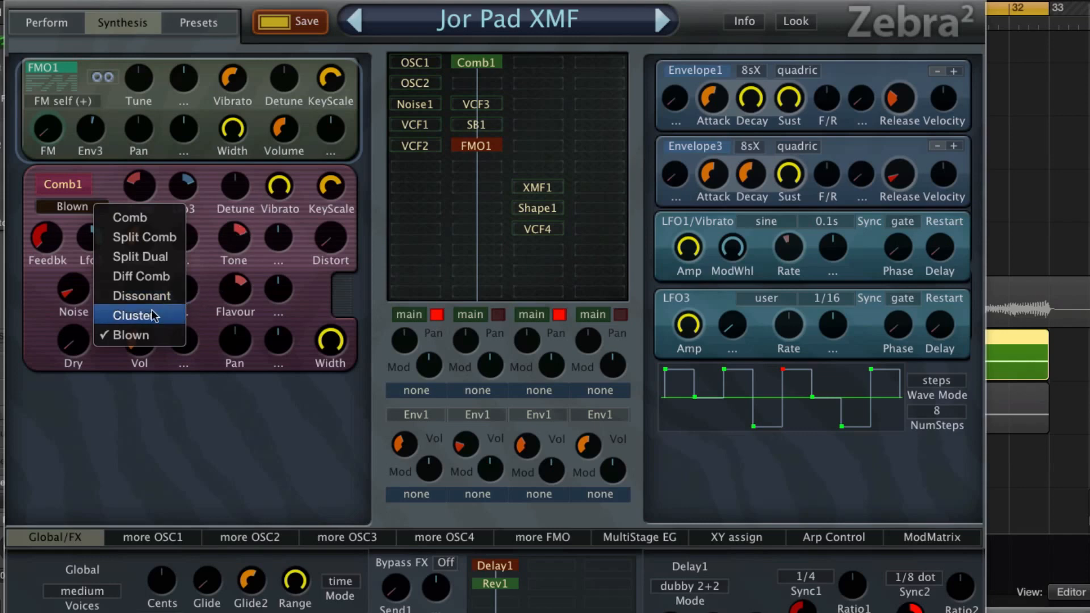
left_click(99, 173)
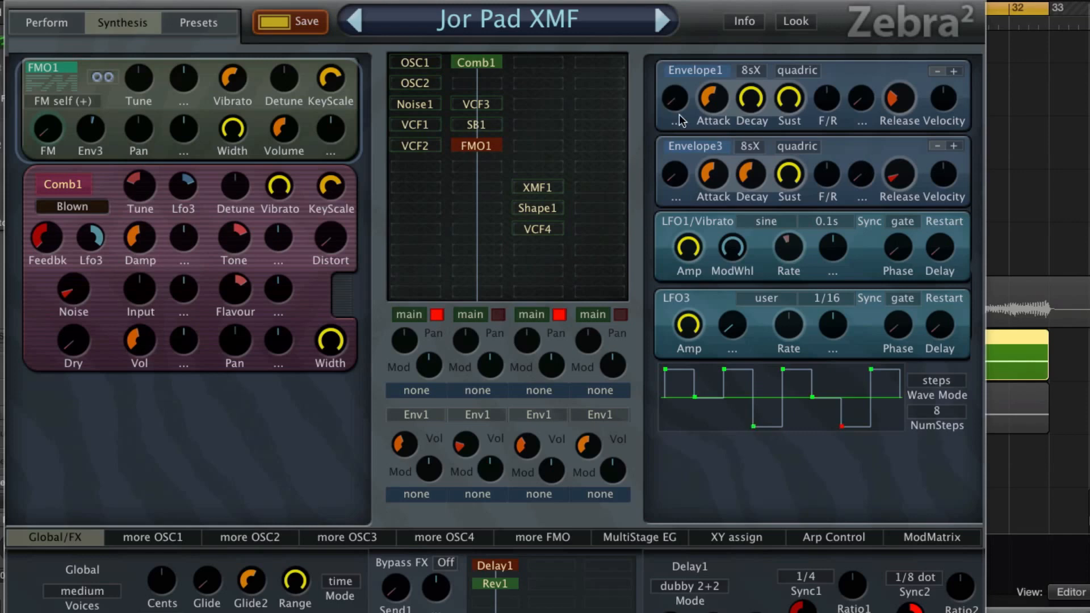
Step: Set Comb1's Feedback to -56 and try its Distort, returning it to 0
left_click_drag(563, 2, 626, 0)
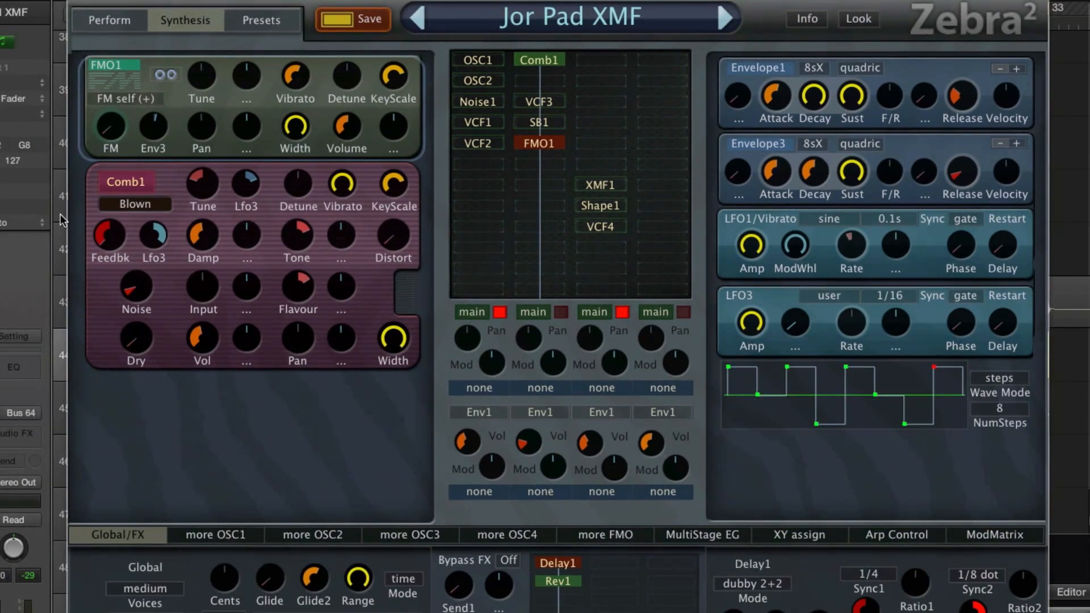
left_click_drag(110, 262, 110, 252)
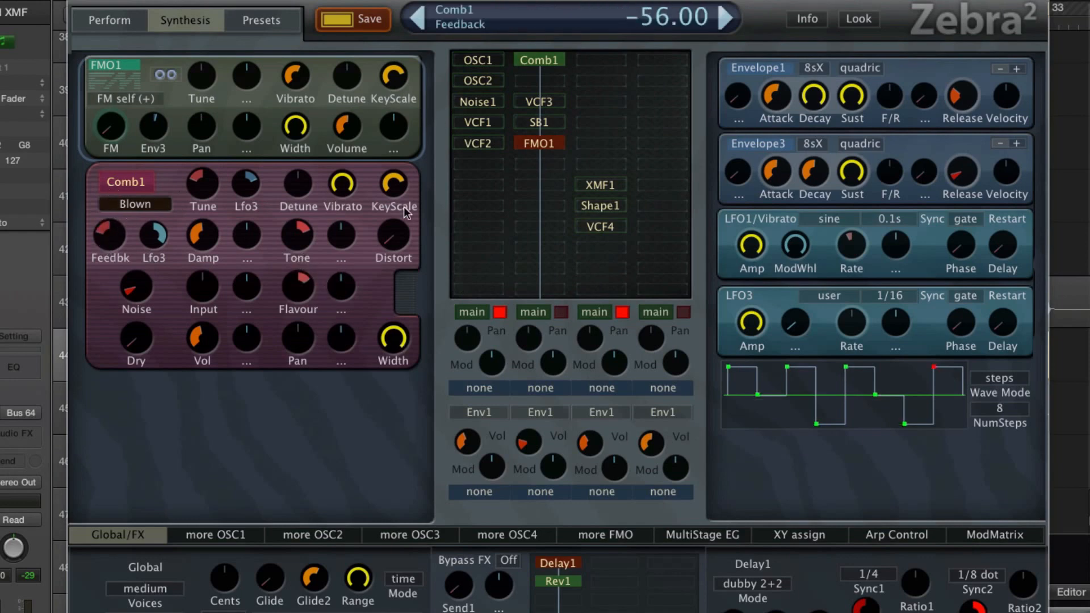
mouse_move(396, 238)
left_mouse_down()
mouse_move(396, 186)
mouse_move(386, 243)
left_mouse_up()
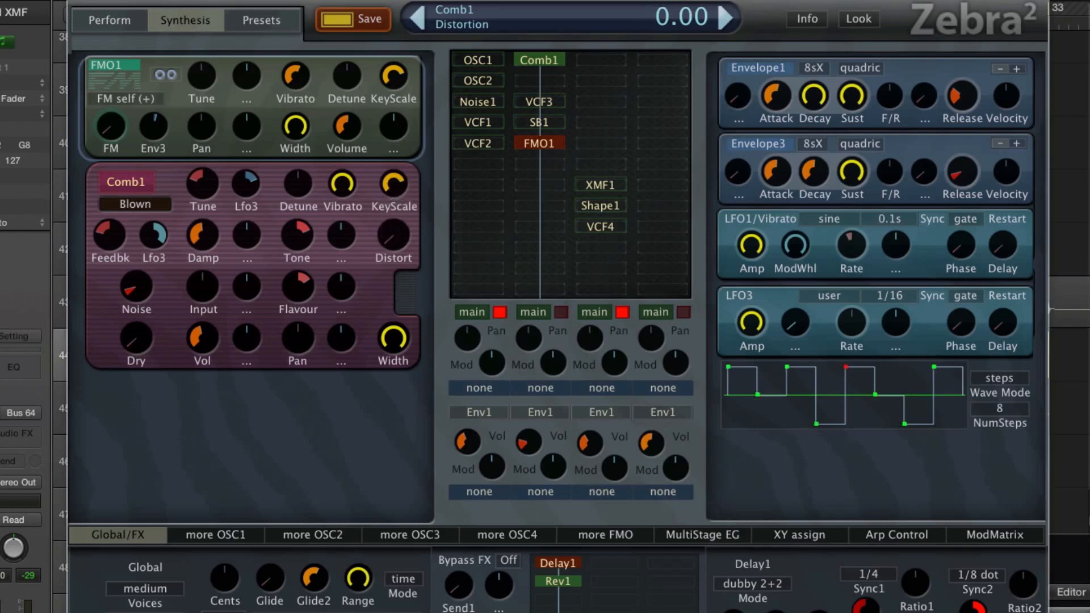